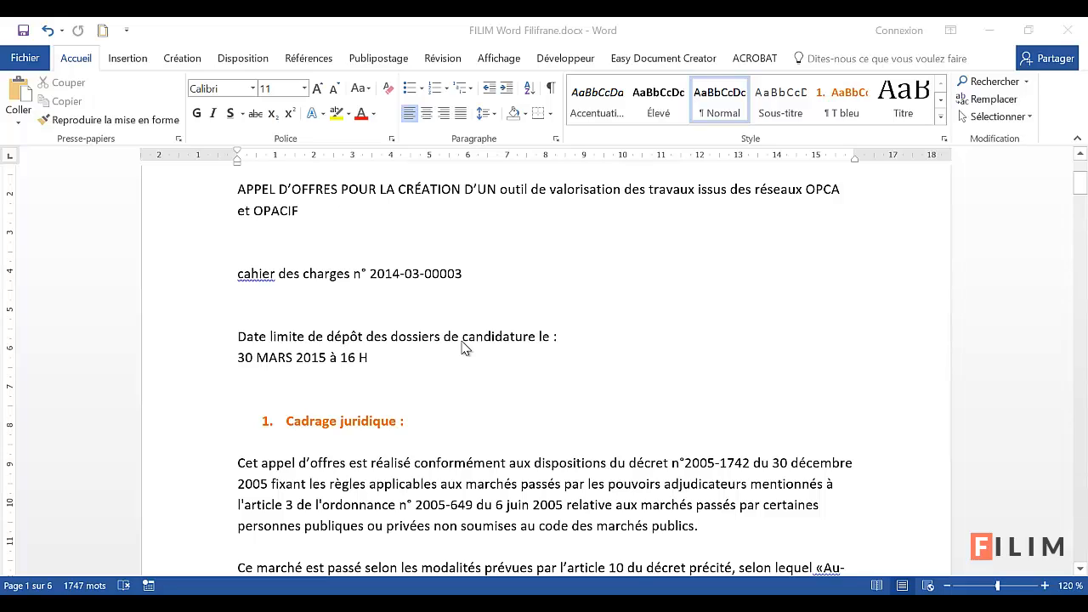
pyautogui.click(450, 366)
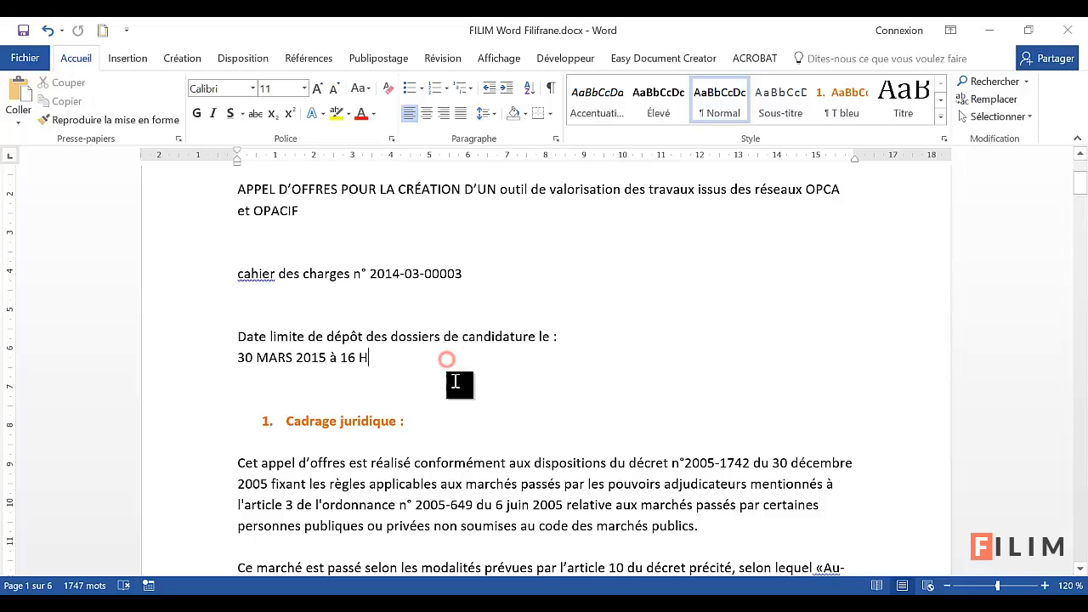
pyautogui.scroll(3, 489, 408)
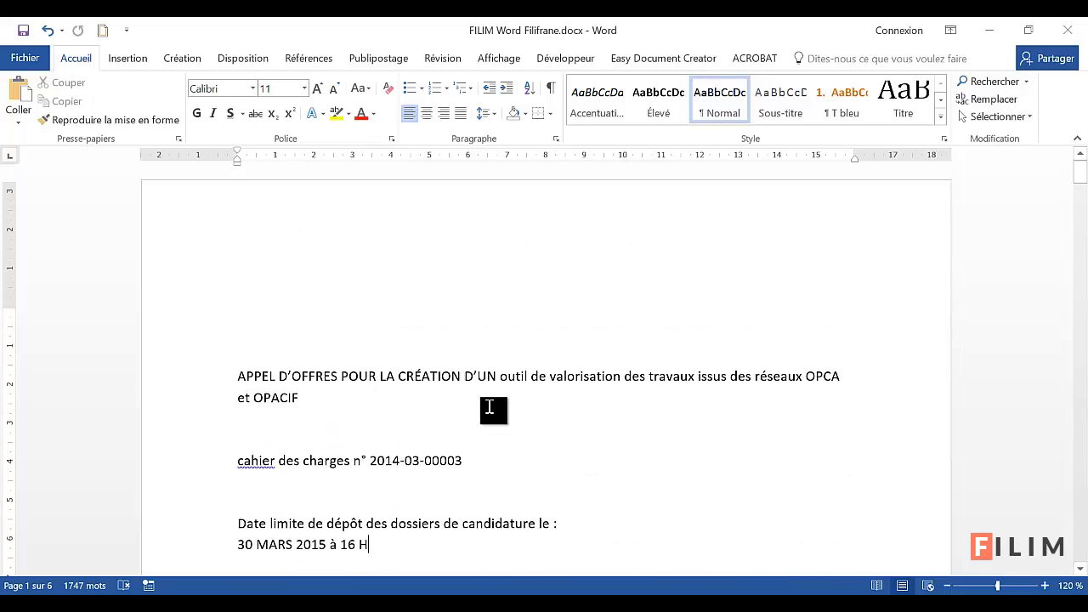
pyautogui.scroll(-5, 491, 408)
pyautogui.scroll(-3, 492, 408)
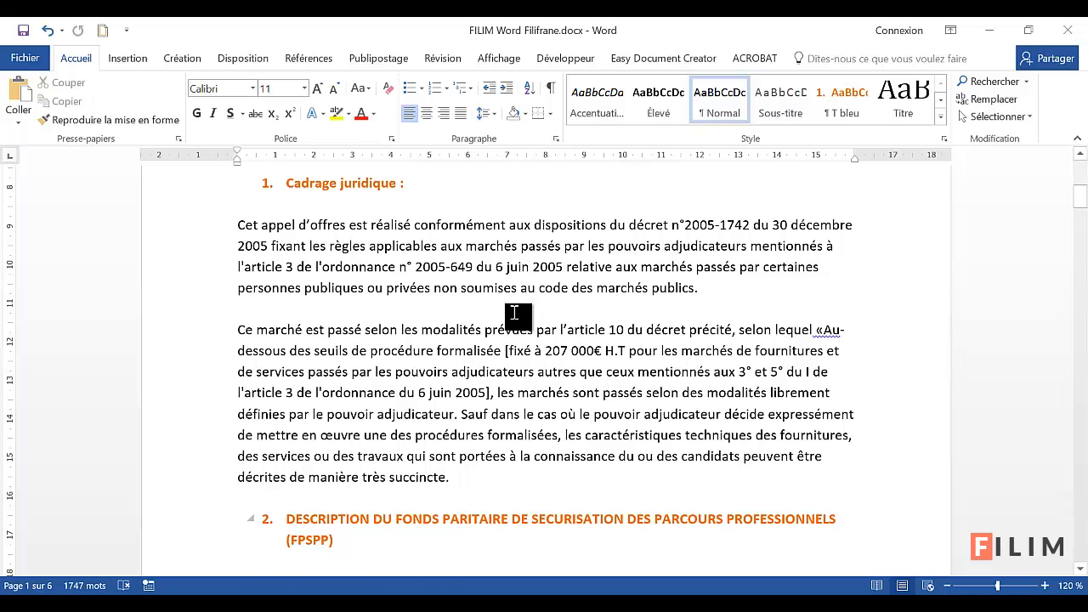
pyautogui.scroll(3, 514, 312)
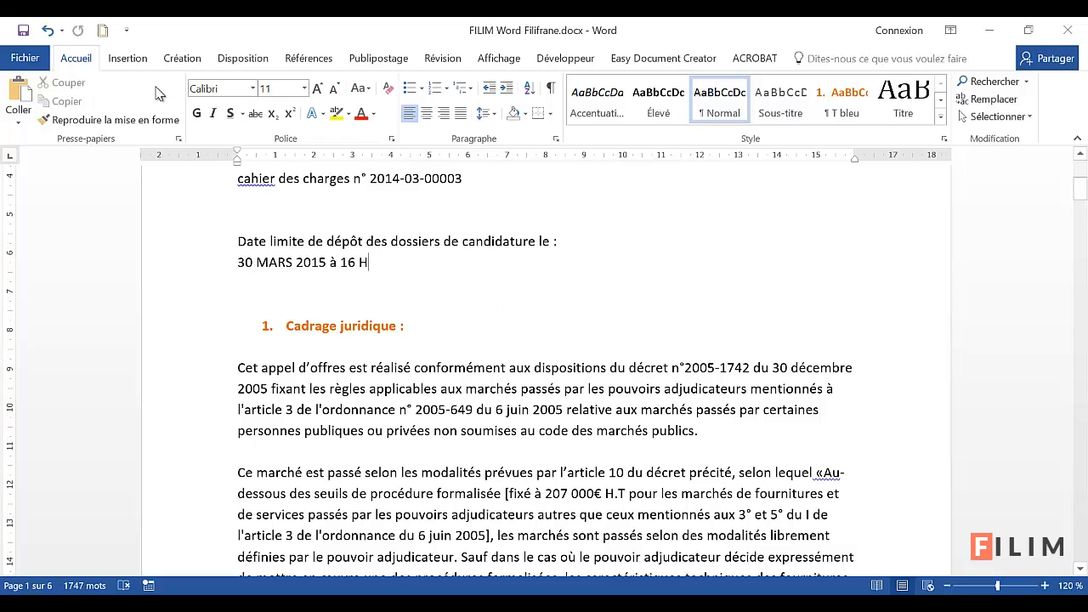
# Apply a custom text watermark reading "Appel à projet" to the document.
pyautogui.click(181, 58)
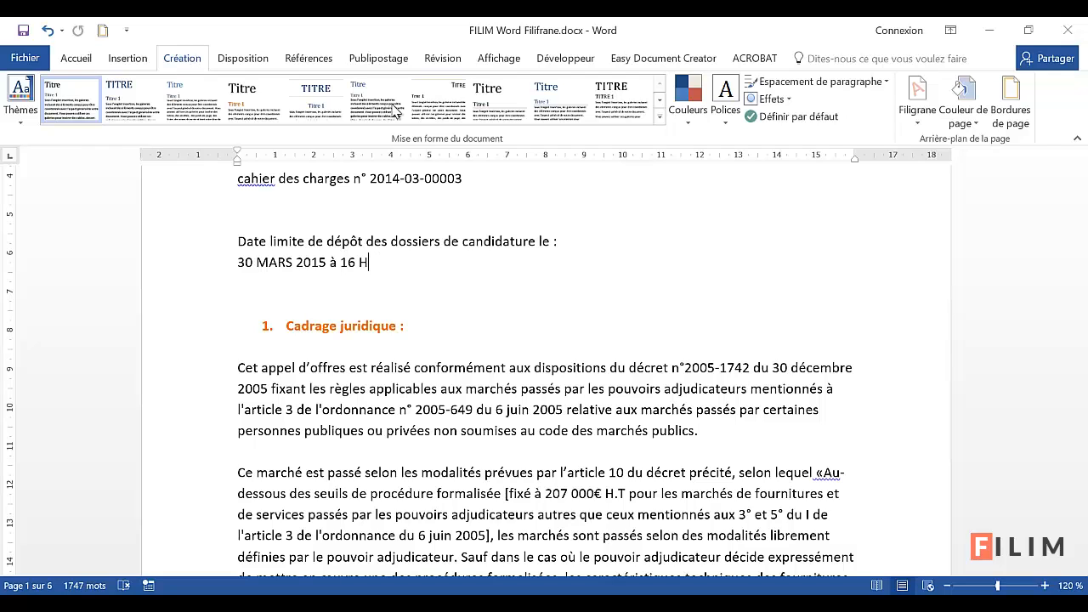
pyautogui.click(925, 90)
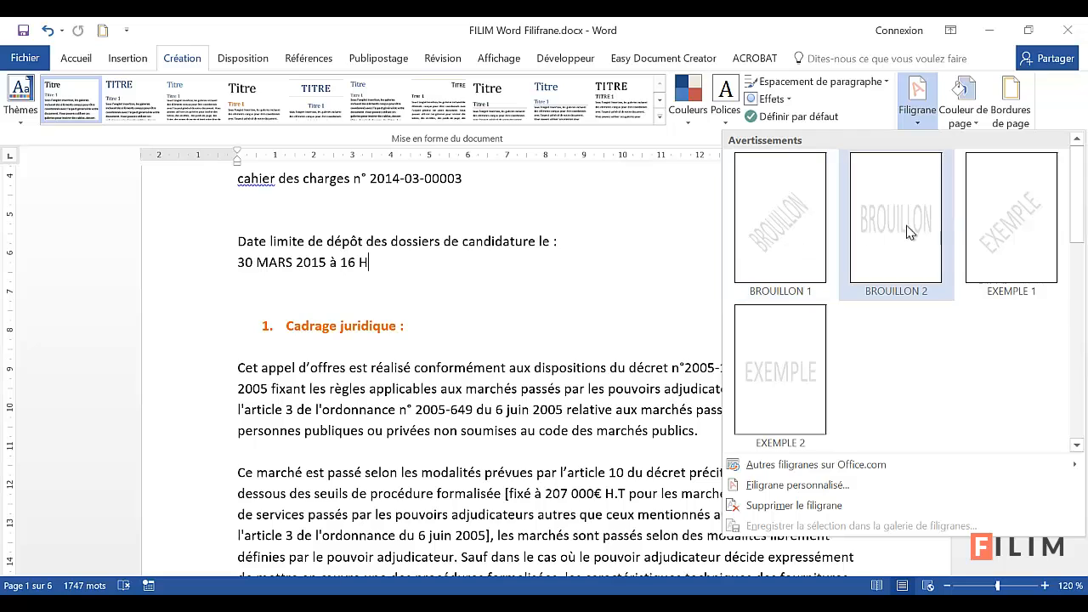
pyautogui.scroll(-4, 851, 346)
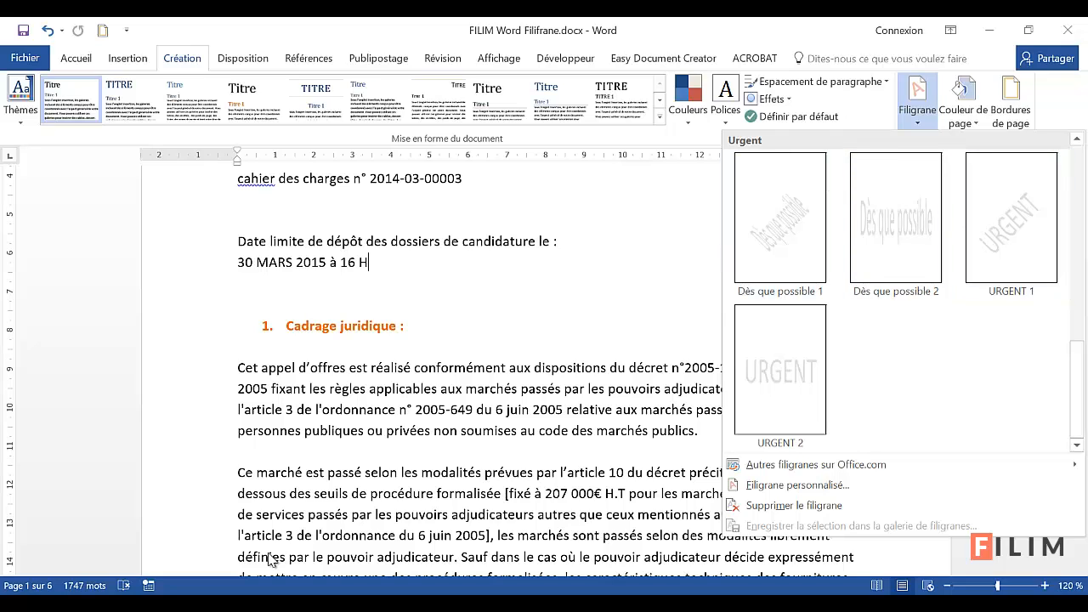
pyautogui.scroll(4, 896, 344)
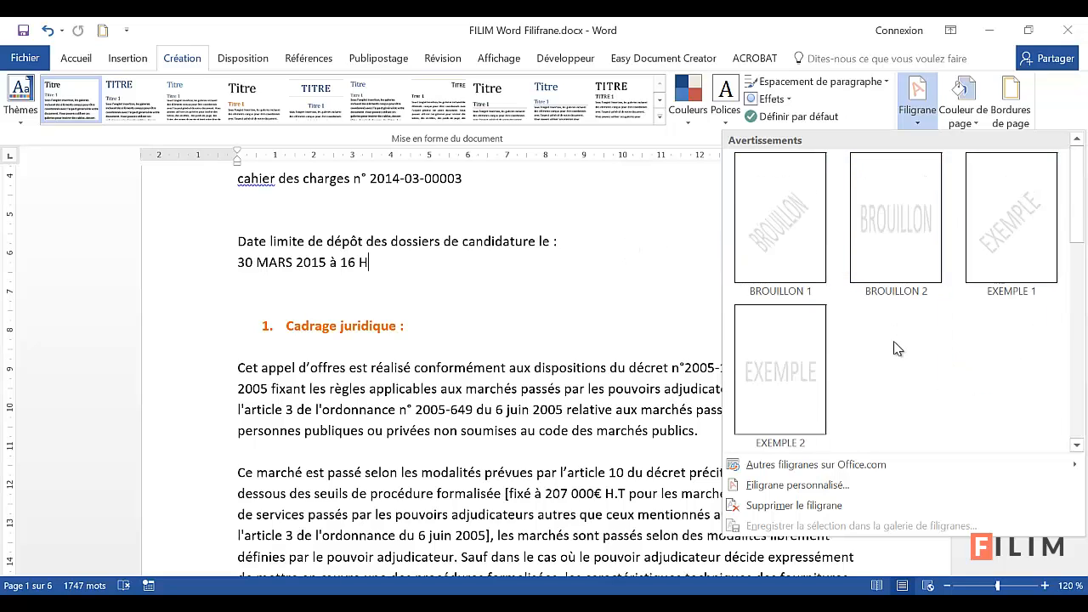
pyautogui.scroll(-4, 898, 347)
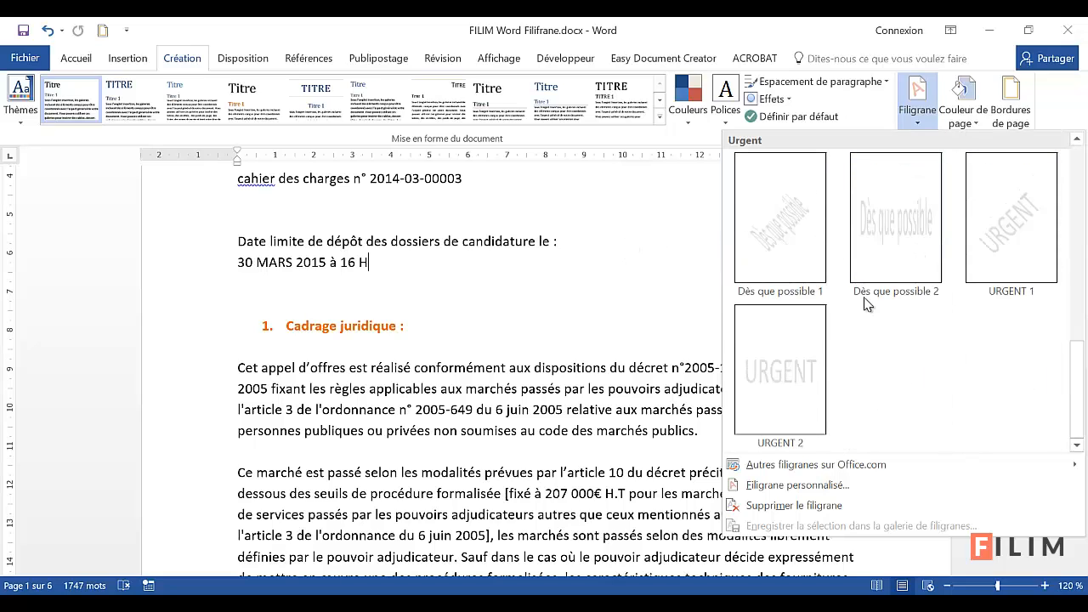
pyautogui.click(797, 487)
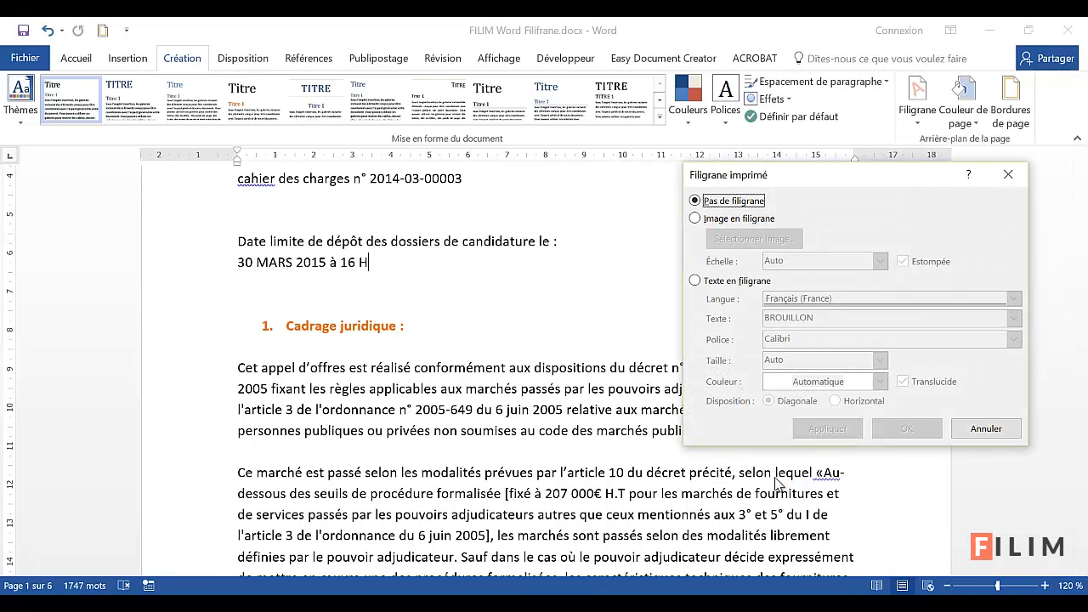
pyautogui.moveTo(722, 180); pyautogui.dragTo(420, 170)
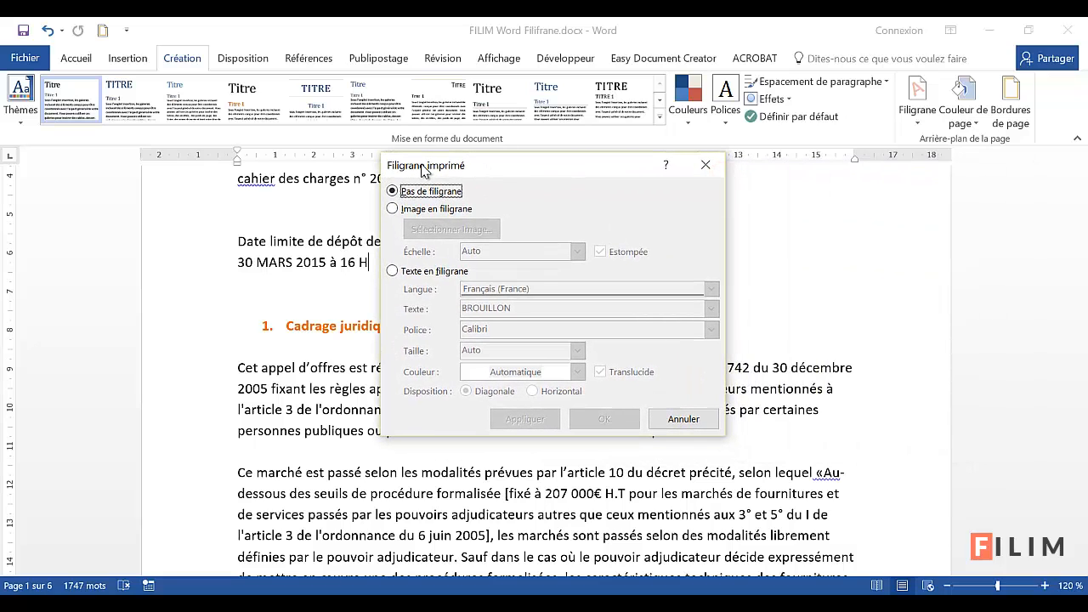
pyautogui.moveTo(504, 171); pyautogui.dragTo(524, 171)
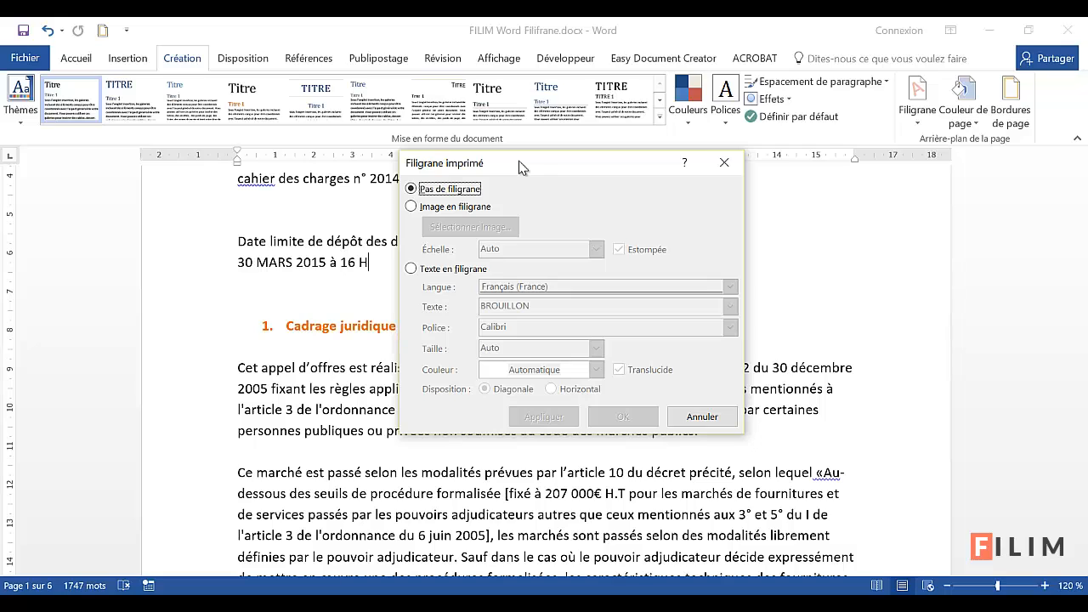
pyautogui.click(422, 271)
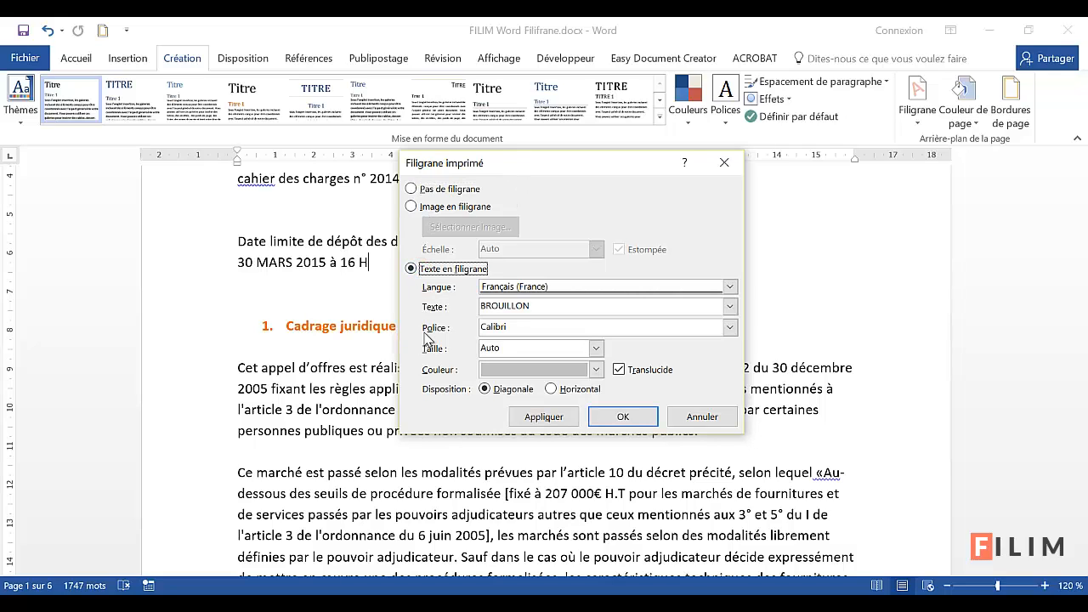
pyautogui.doubleClick(484, 307)
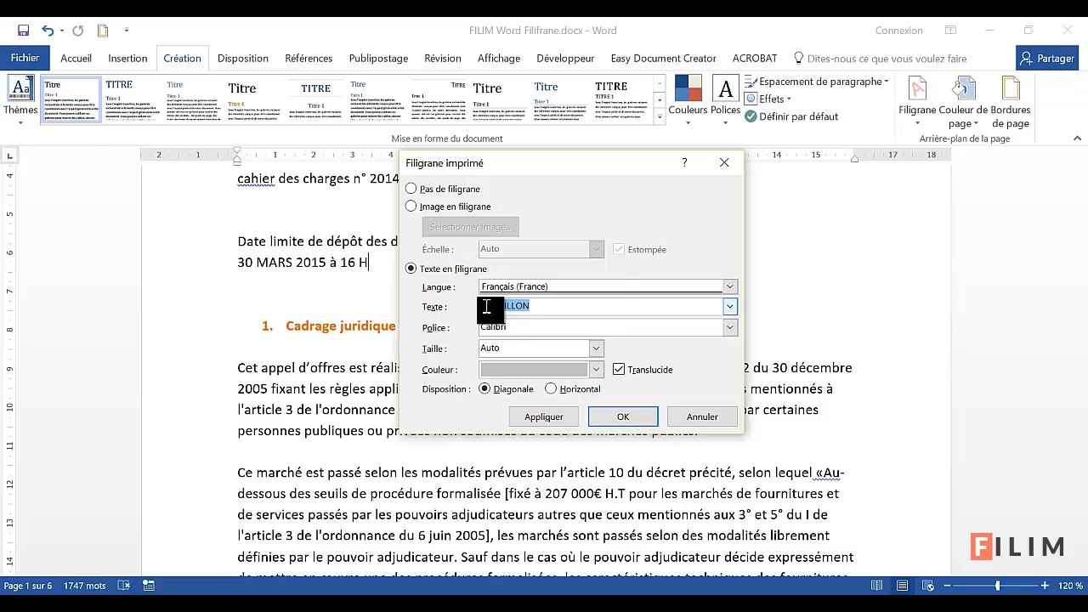
pyautogui.write('Appel à projet')
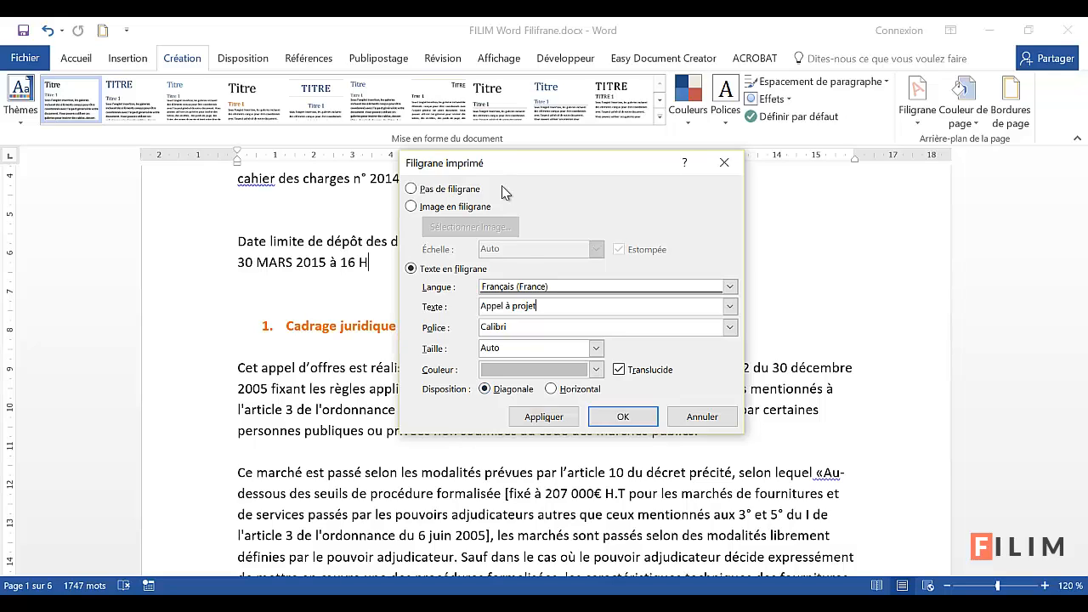
pyautogui.click(529, 418)
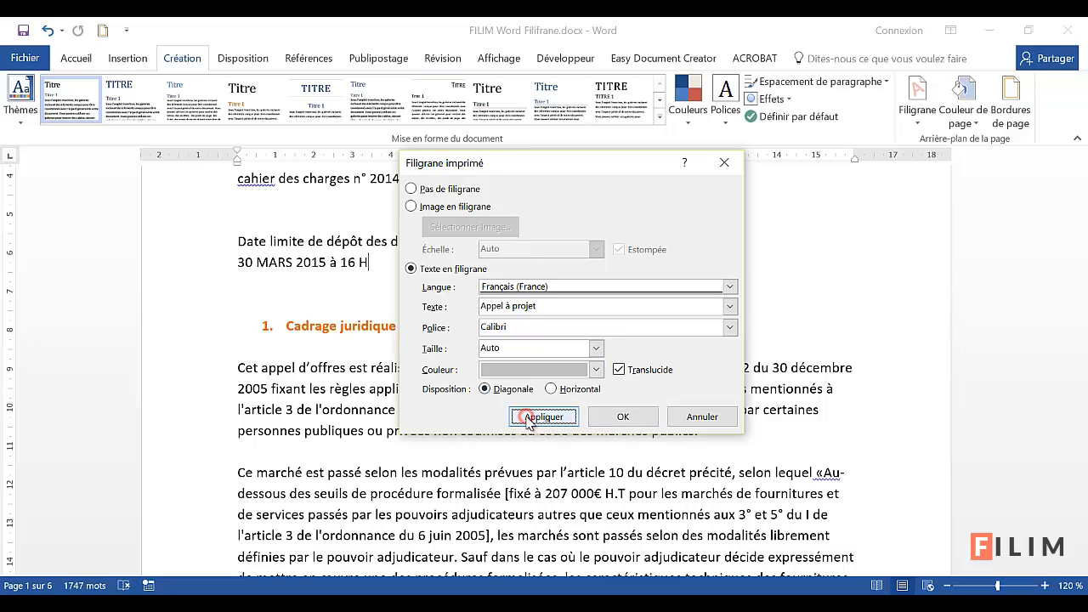
# Set the watermark text colour to the theme's medium blue and apply it.
pyautogui.moveTo(535, 168); pyautogui.dragTo(288, 156)
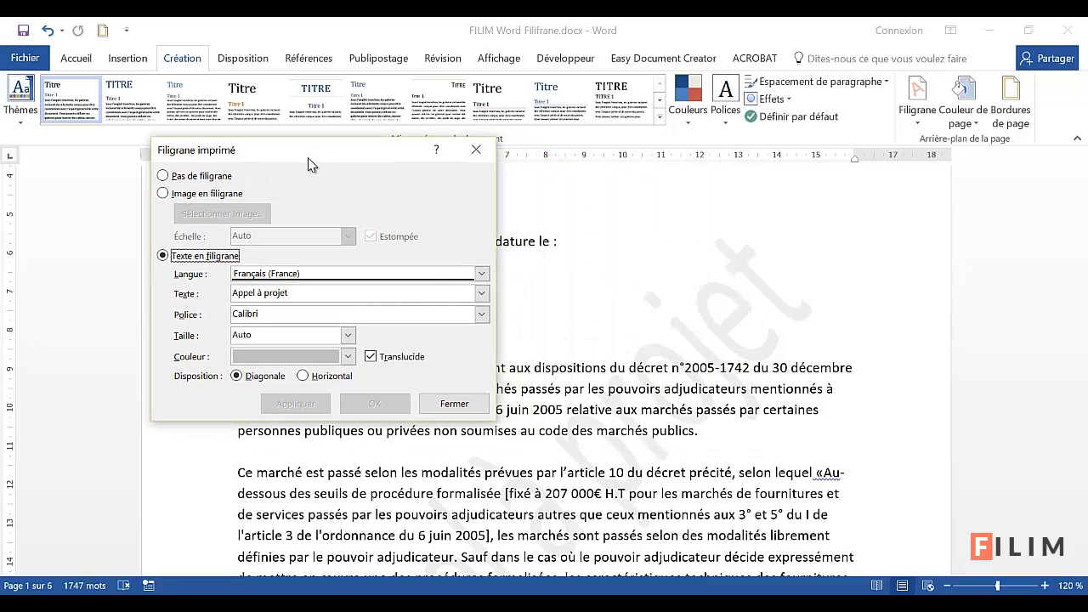
pyautogui.click(347, 357)
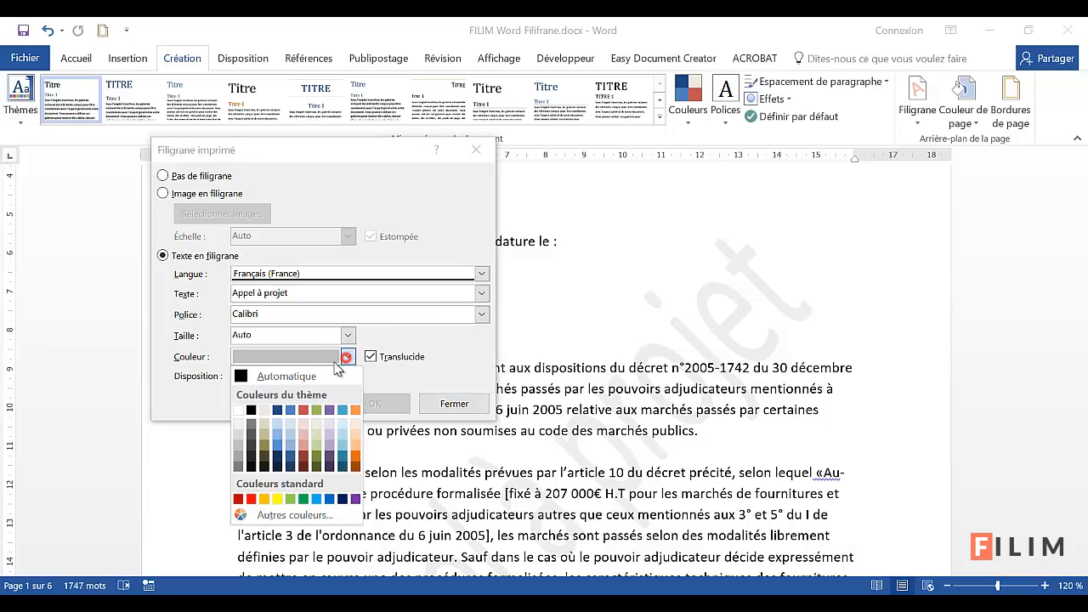
pyautogui.click(290, 411)
pyautogui.click(297, 403)
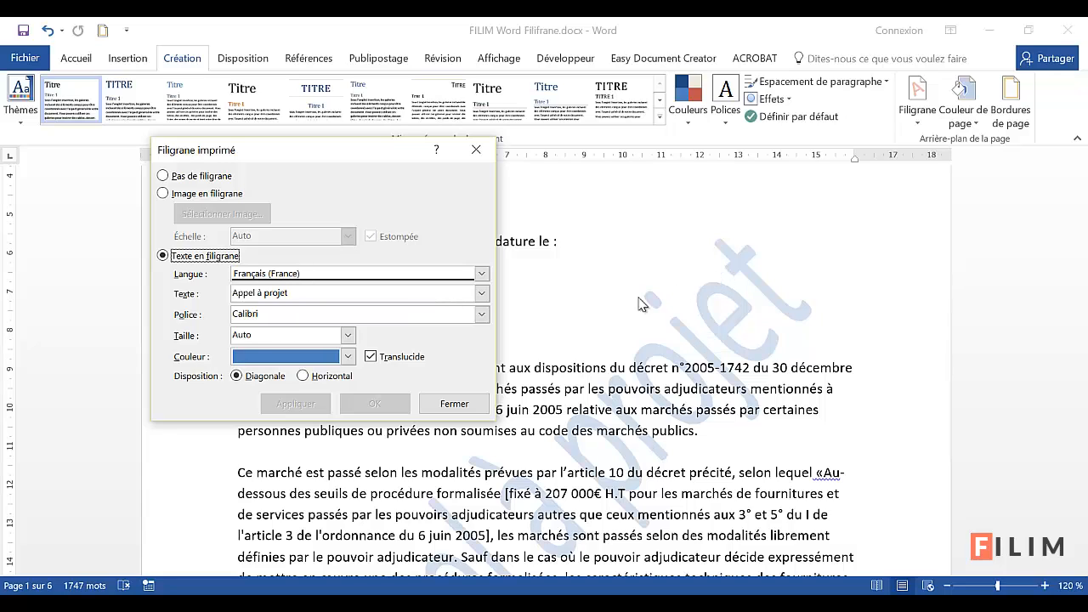
# Set the watermark text colour to dark grey, apply it and close the watermark settings.
pyautogui.click(348, 357)
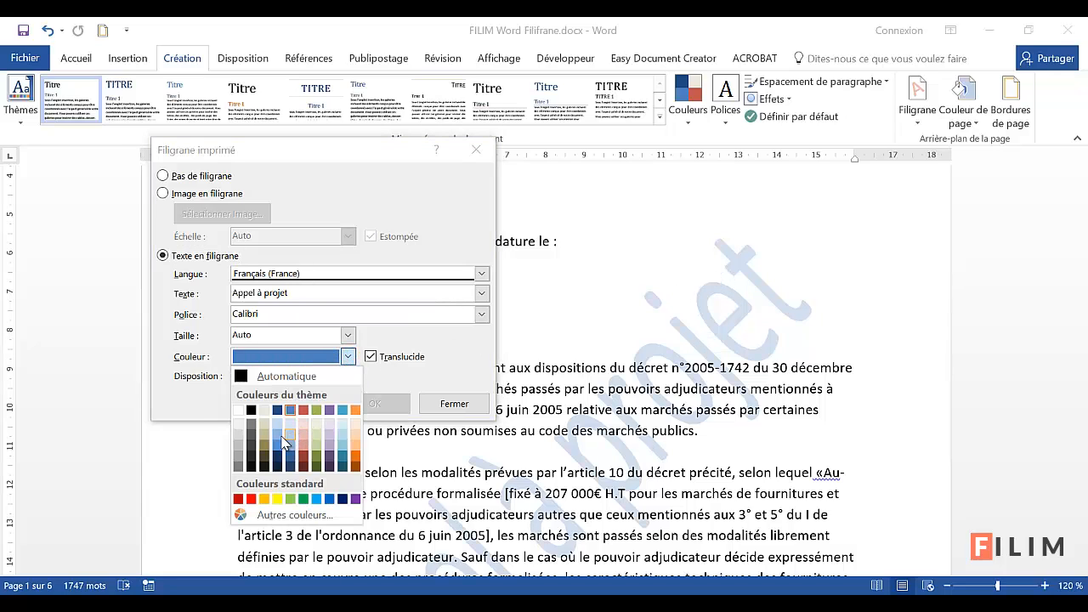
pyautogui.click(252, 423)
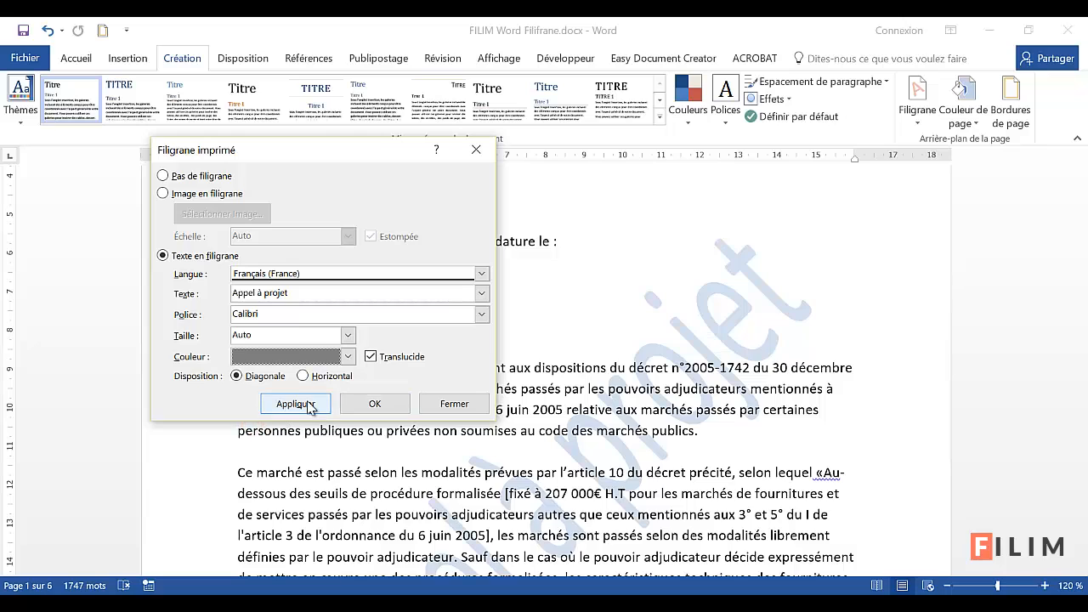
pyautogui.click(309, 406)
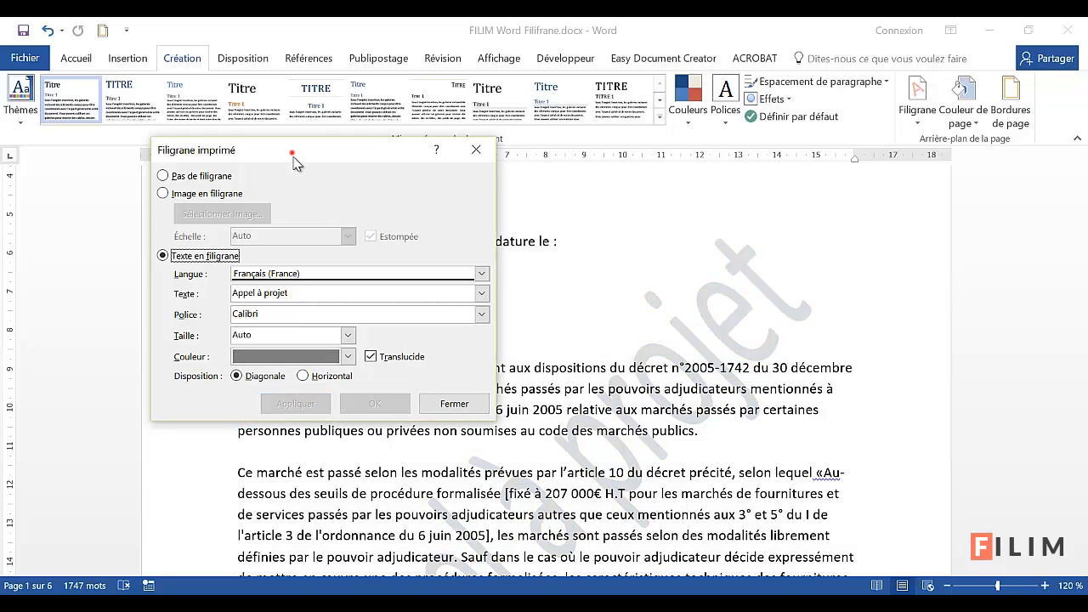
pyautogui.moveTo(291, 153); pyautogui.dragTo(336, 175)
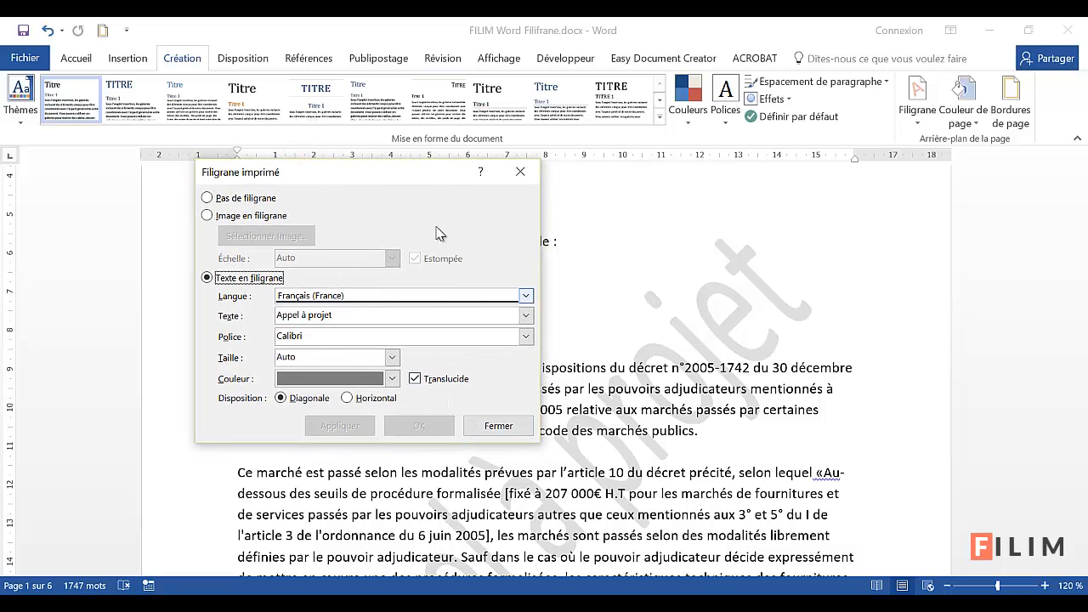
pyautogui.moveTo(404, 176); pyautogui.dragTo(406, 176)
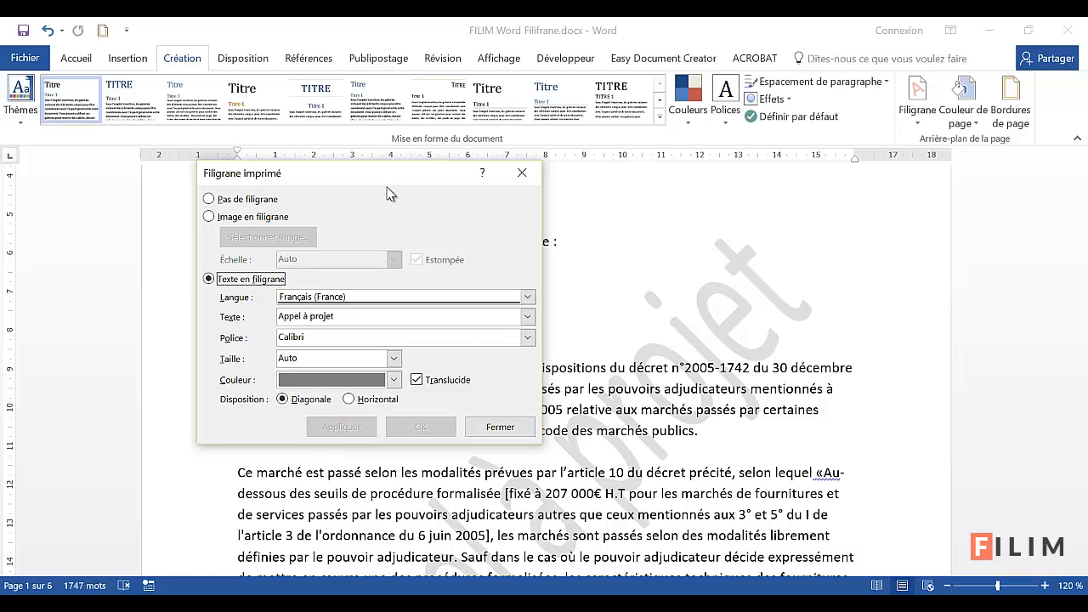
pyautogui.moveTo(352, 173); pyautogui.dragTo(384, 197)
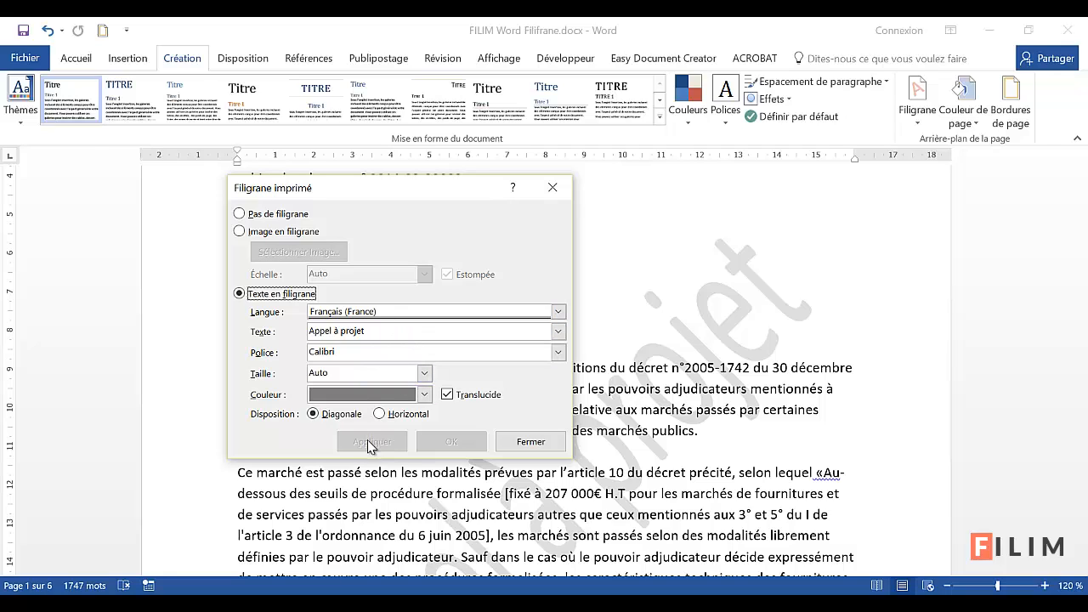
pyautogui.click(530, 442)
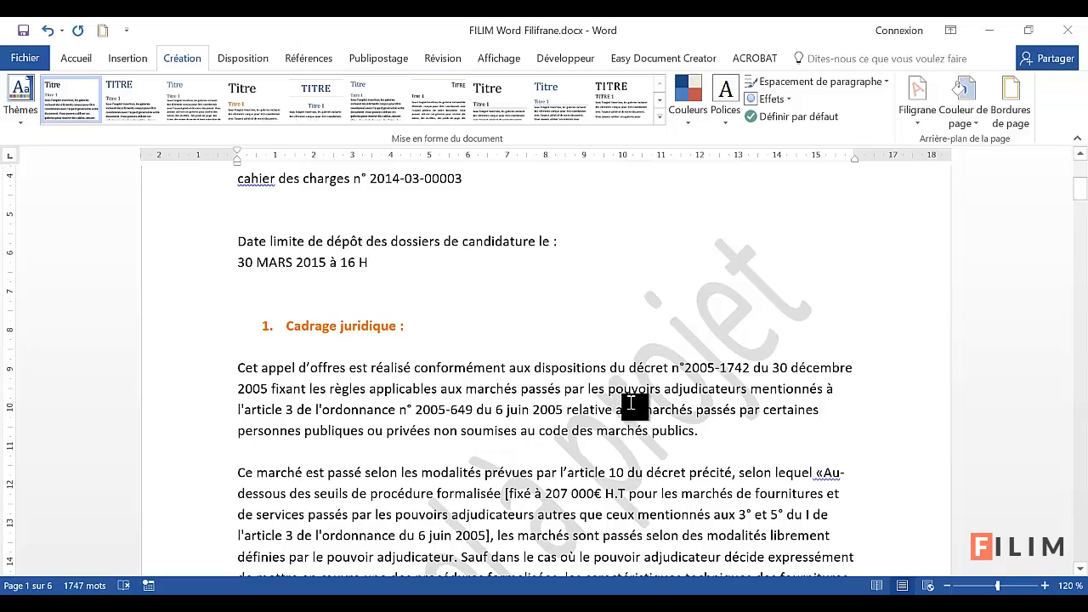
# Examine the following pages to check how the watermark appears throughout the document.
pyautogui.scroll(-1, 634, 406)
pyautogui.scroll(-20, 633, 407)
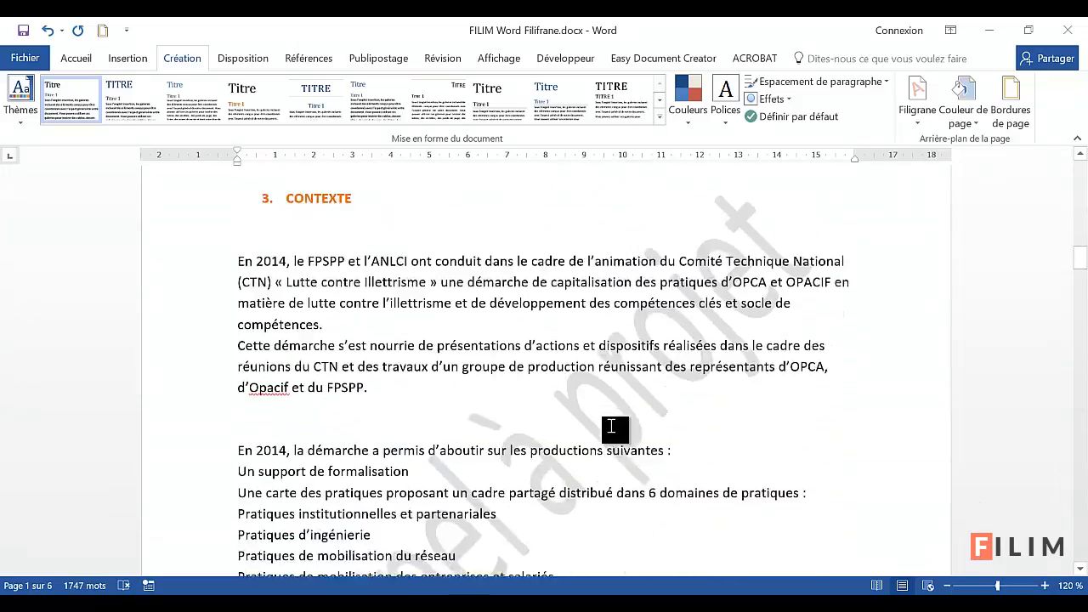
pyautogui.scroll(-1, 610, 425)
pyautogui.scroll(4, 331, 383)
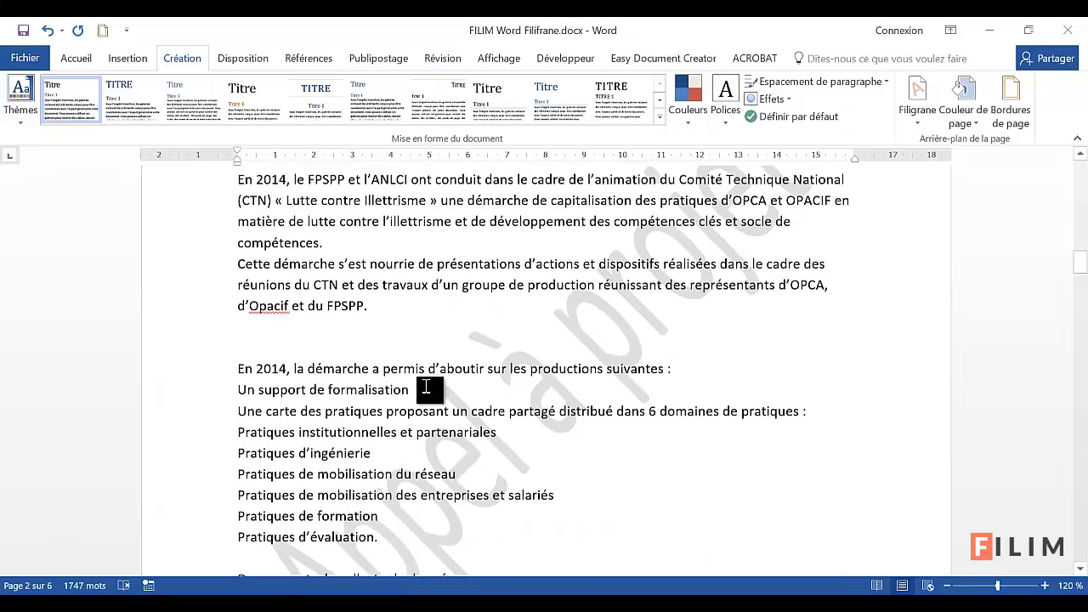
pyautogui.scroll(-15, 511, 397)
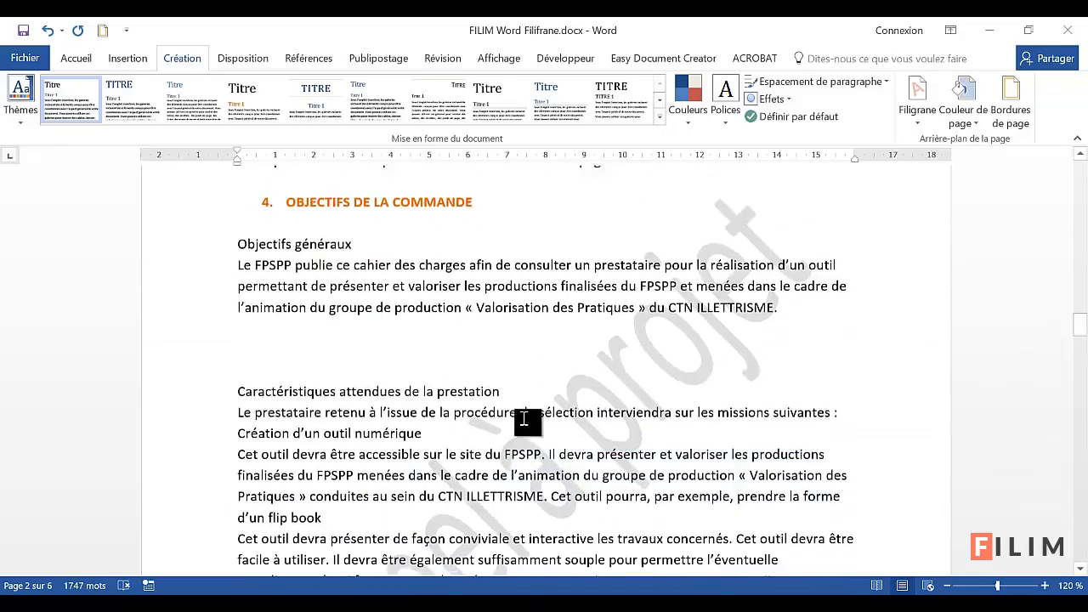
pyautogui.scroll(15, 525, 419)
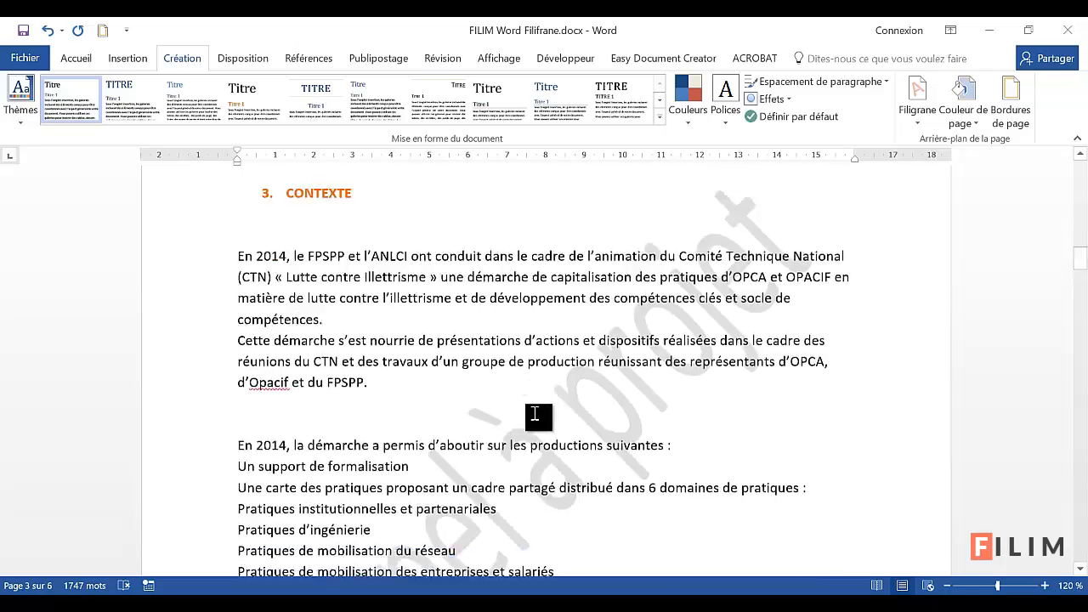
pyautogui.scroll(5, 546, 429)
pyautogui.scroll(-4, 551, 432)
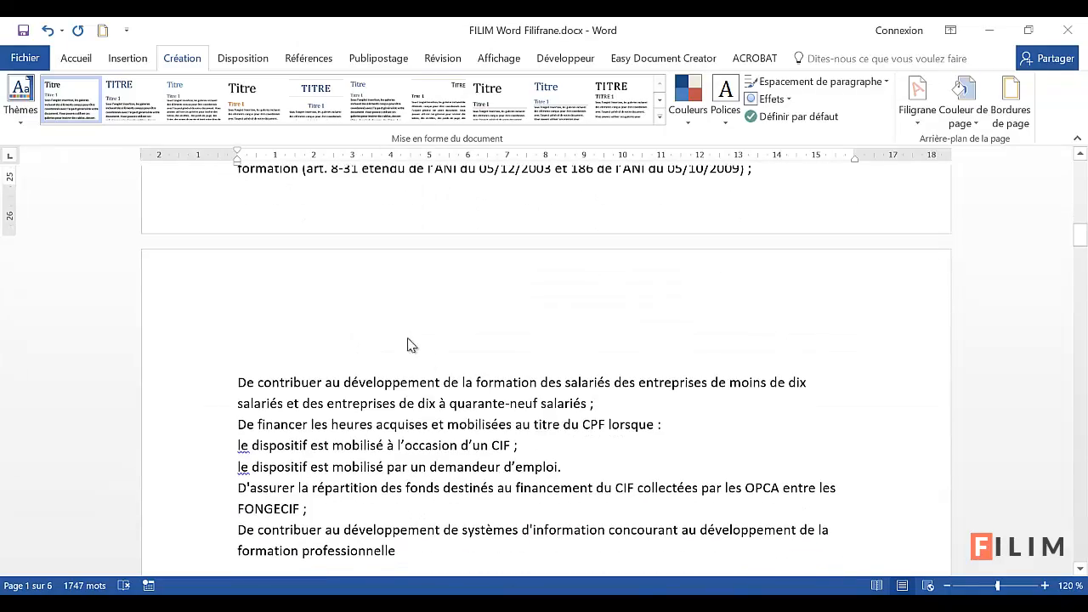
# Open the header of page 2 for editing, select the "Appel à projet" watermark and show its WordArt formatting options.
pyautogui.doubleClick(444, 282)
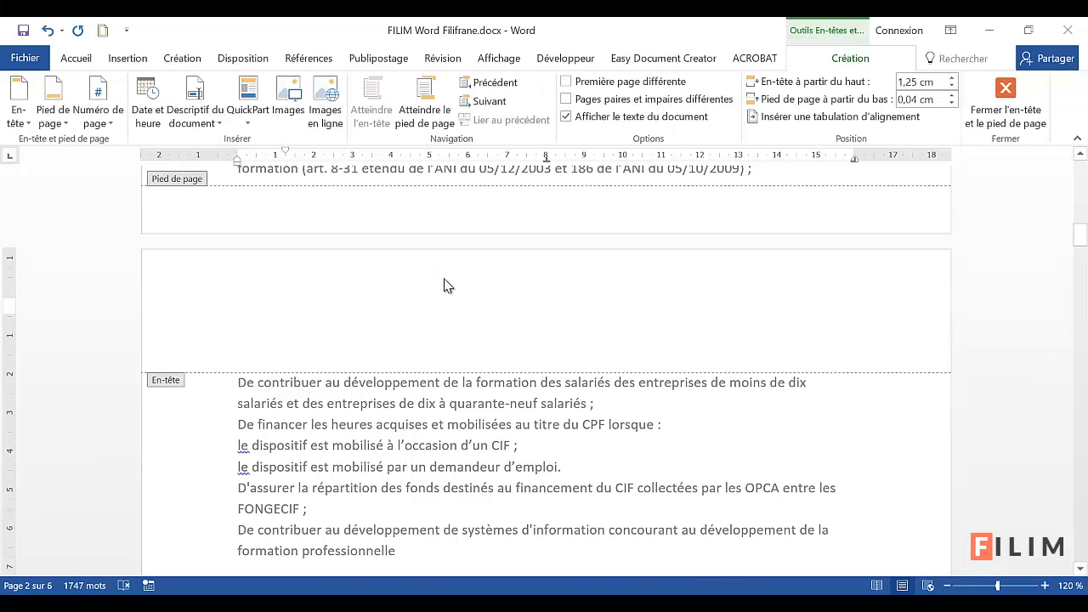
pyautogui.scroll(-3, 444, 285)
pyautogui.scroll(-2, 445, 284)
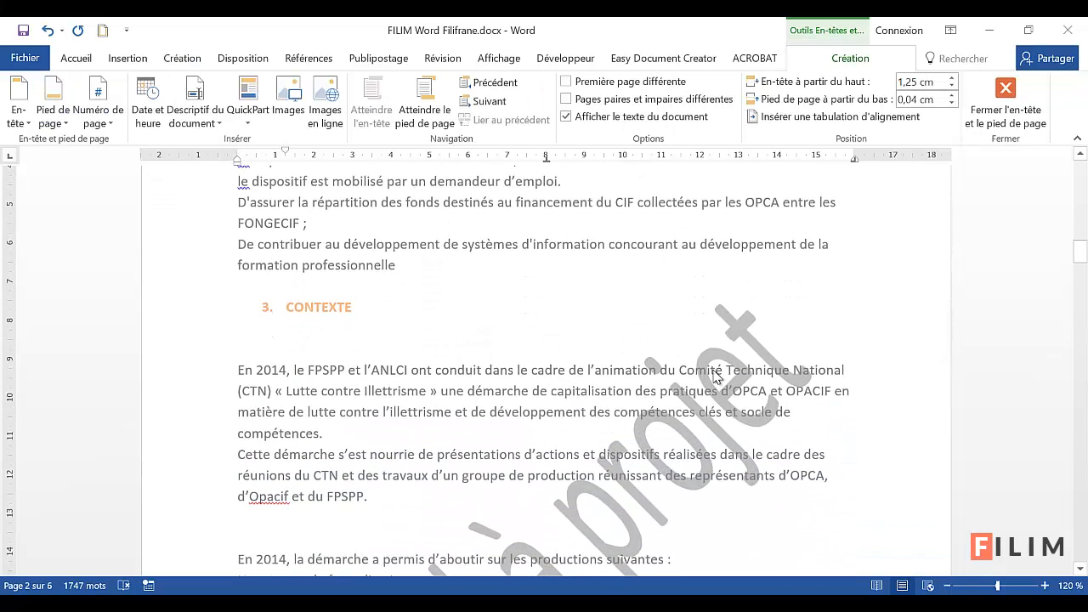
pyautogui.click(735, 323)
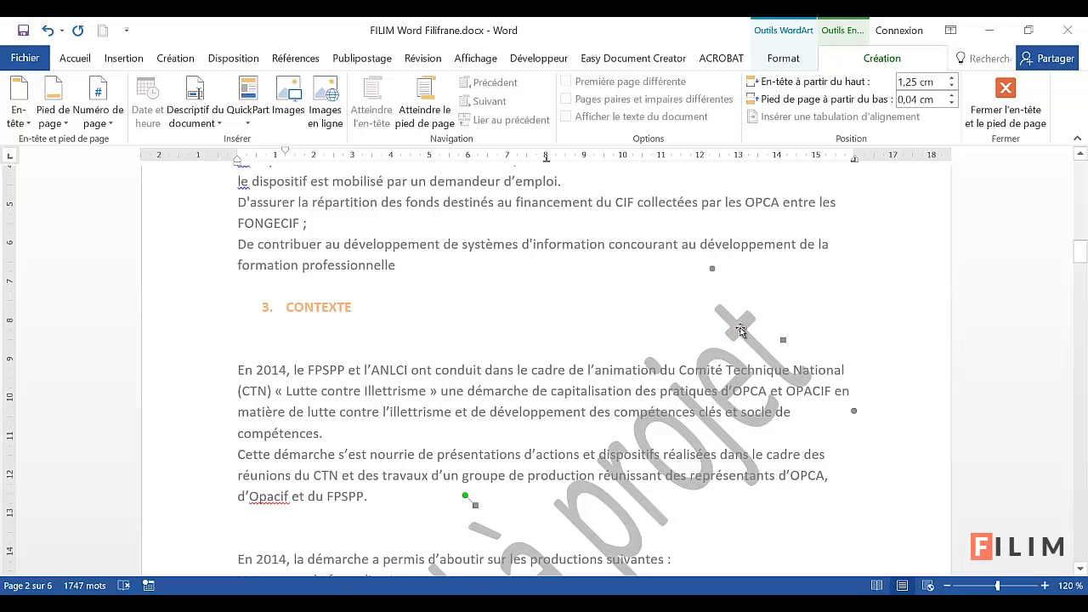
pyautogui.click(773, 34)
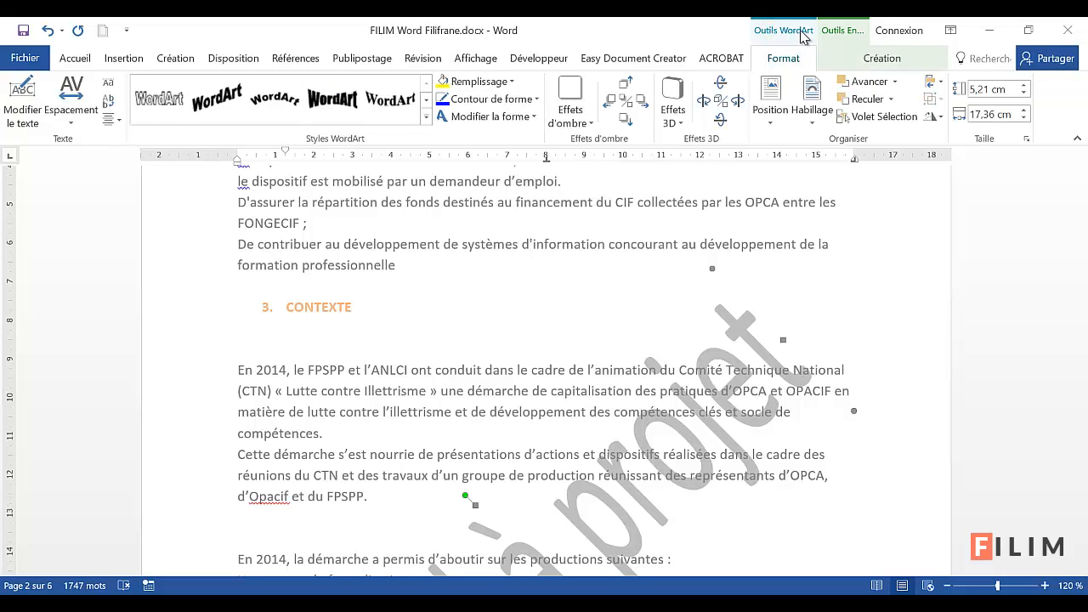
# Try the arched WordArt style and another preset style on the "Appel à projet" watermark, and undo both.
pyautogui.click(178, 59)
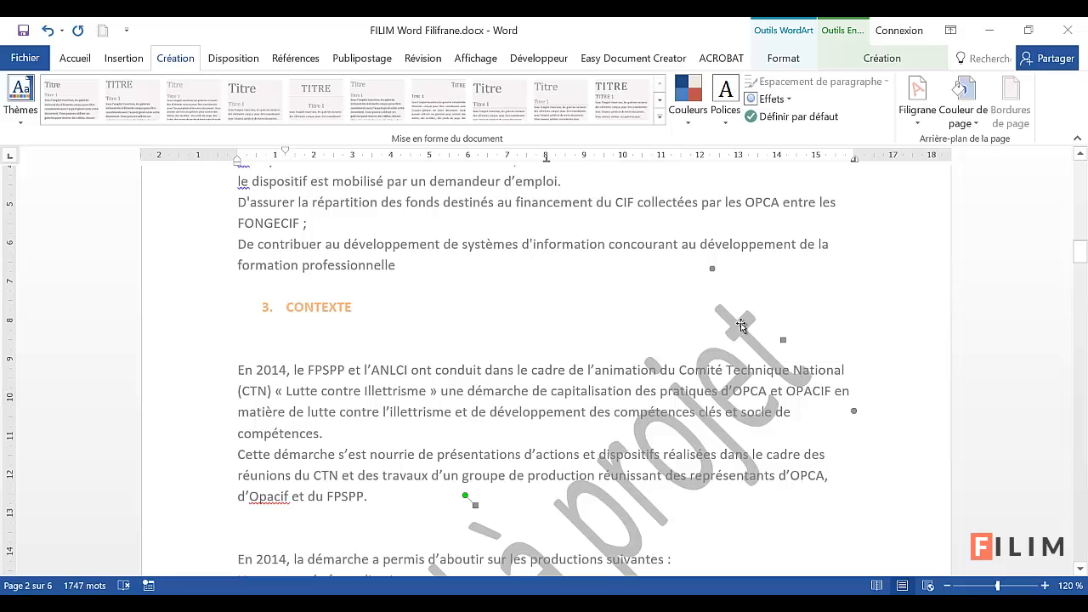
pyautogui.click(783, 58)
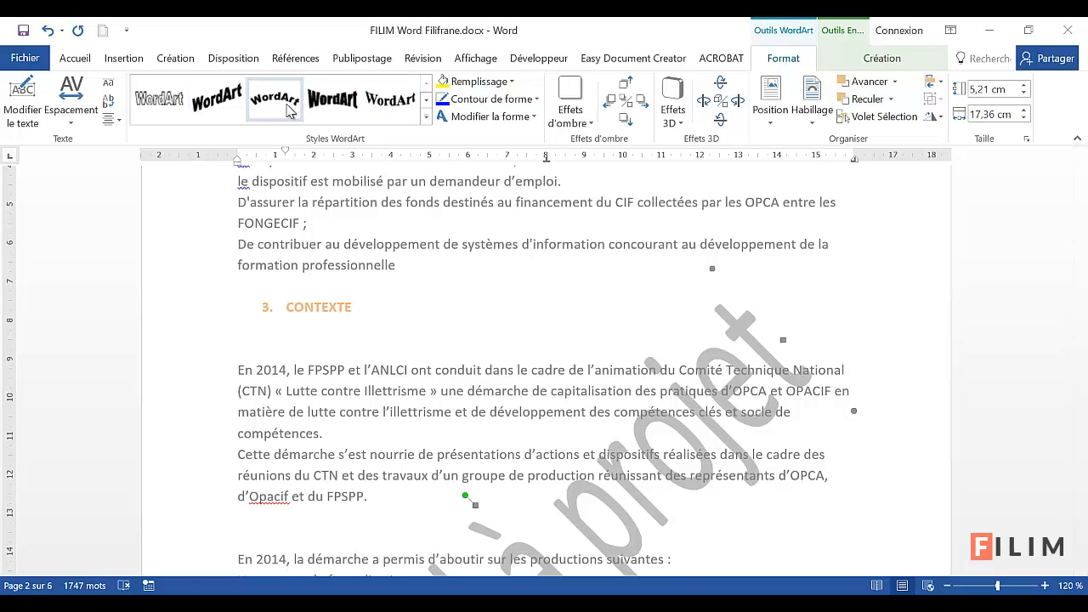
pyautogui.click(289, 104)
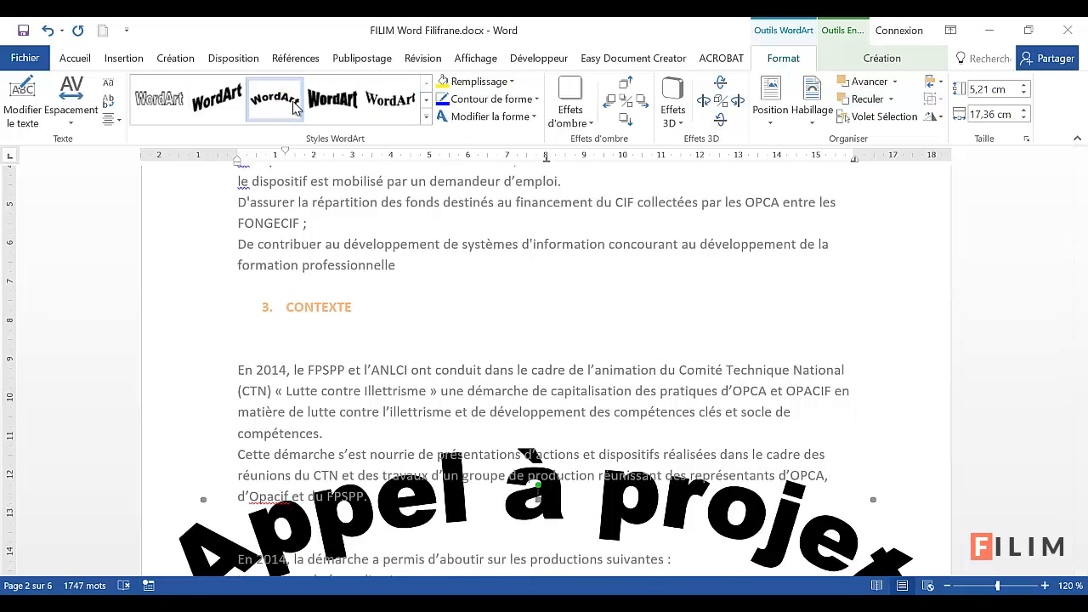
pyautogui.click(391, 100)
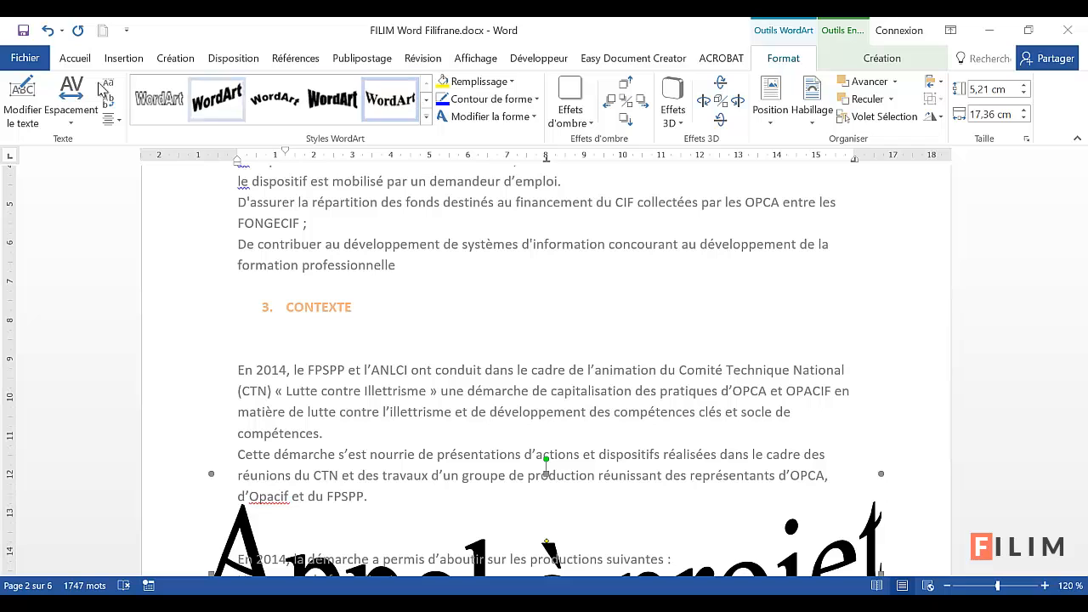
pyautogui.click(47, 31)
pyautogui.click(47, 30)
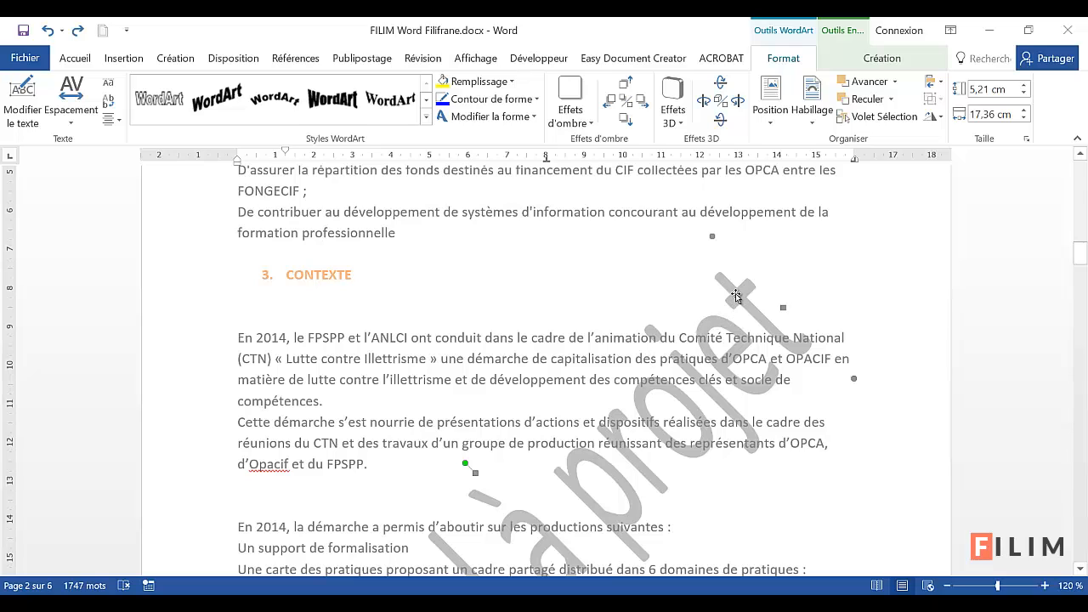
# Move the watermark up slightly, widen it to about 18.39 cm, rotate it slightly clockwise and return to the body text.
pyautogui.moveTo(731, 292); pyautogui.dragTo(709, 256)
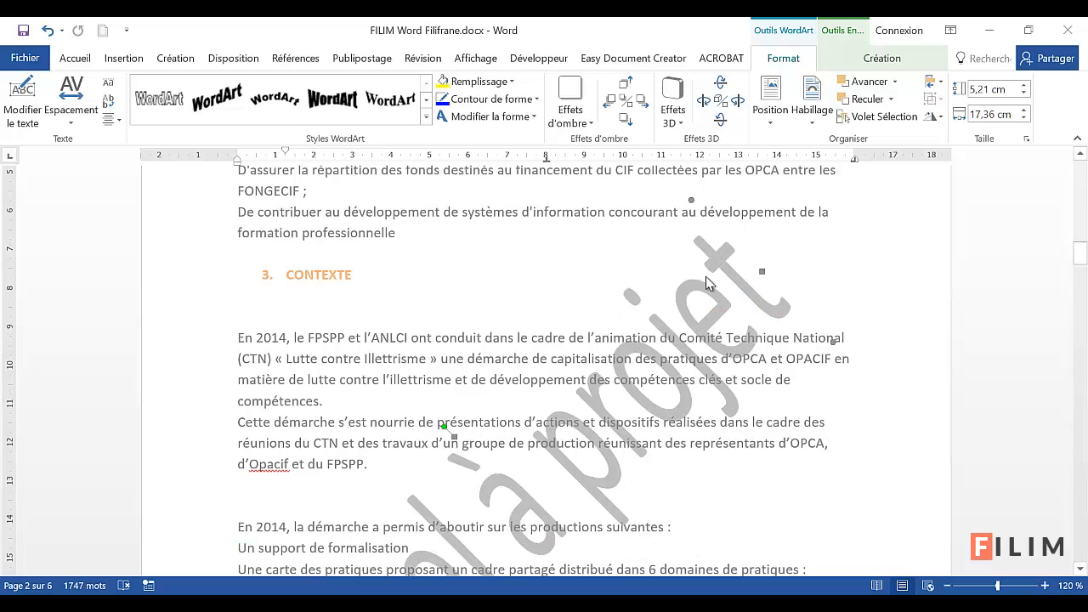
pyautogui.moveTo(763, 271); pyautogui.dragTo(799, 255)
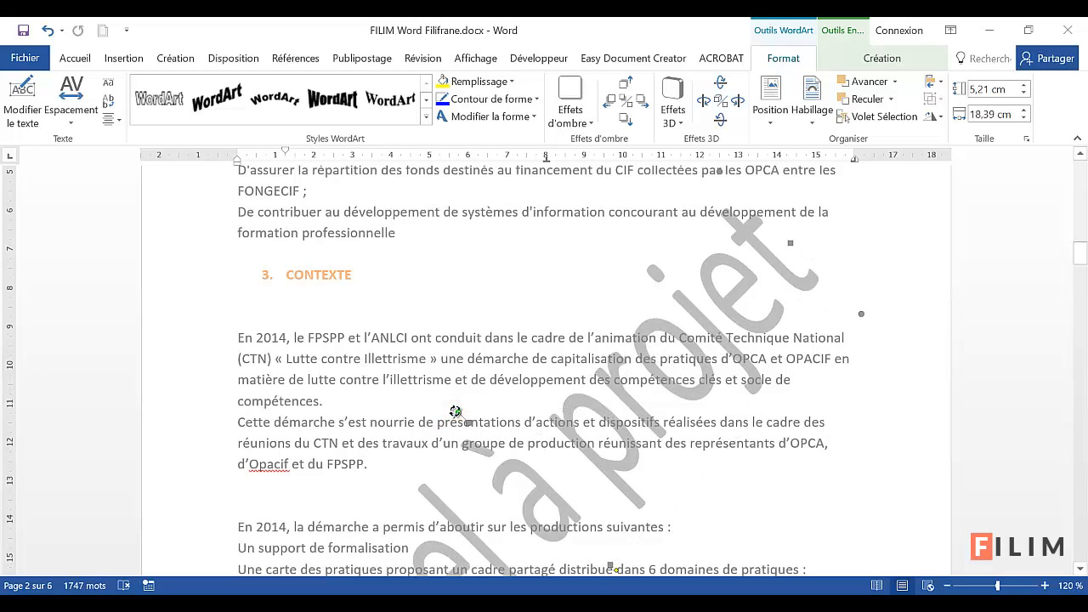
pyautogui.moveTo(453, 410); pyautogui.dragTo(462, 408)
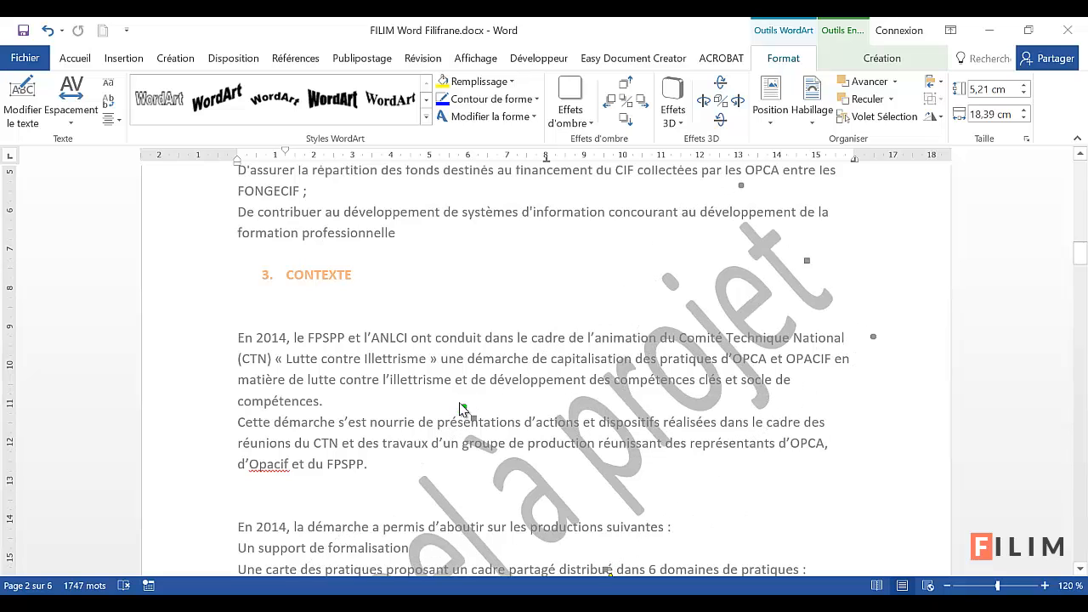
pyautogui.scroll(-5, 439, 409)
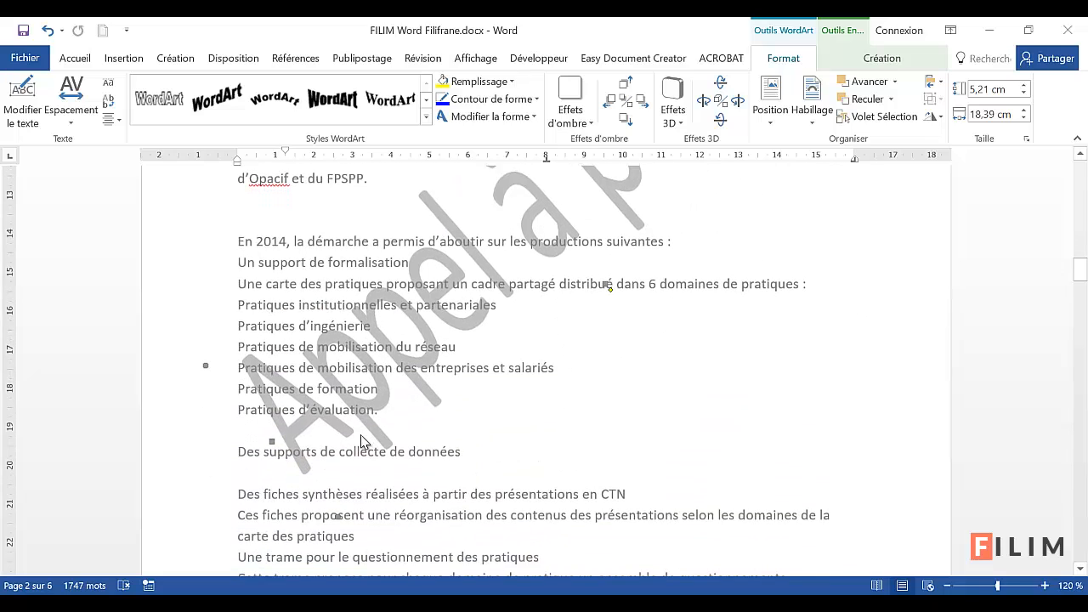
pyautogui.scroll(6, 399, 437)
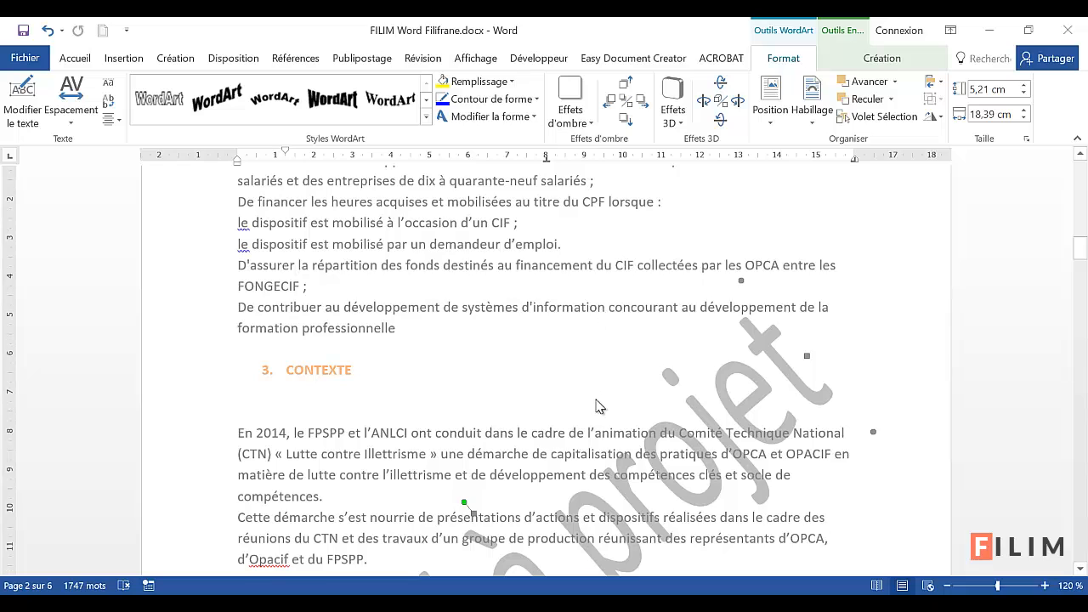
pyautogui.scroll(2, 595, 401)
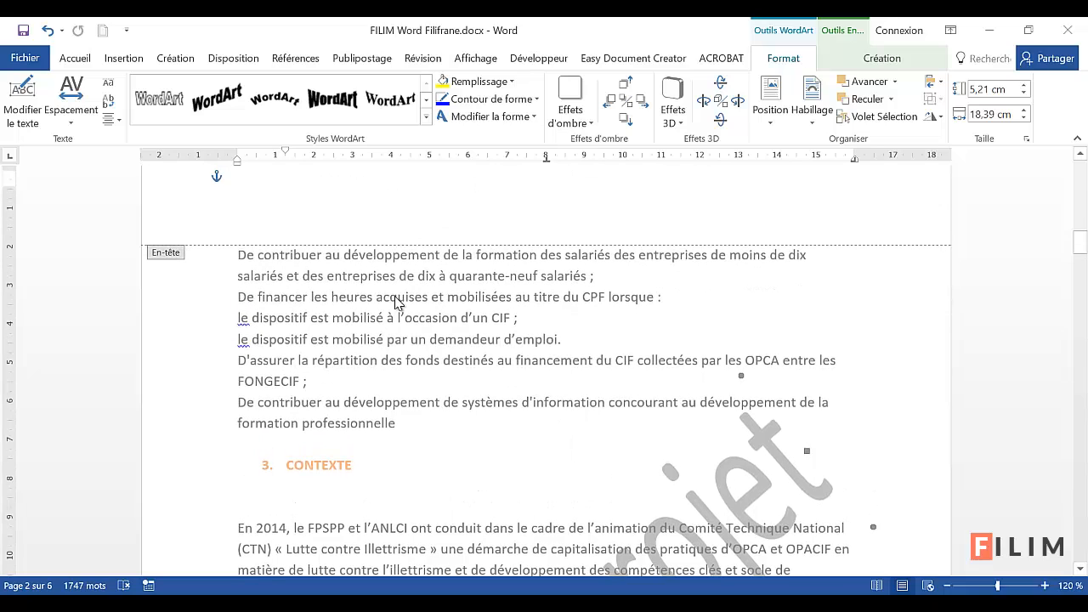
pyautogui.doubleClick(353, 279)
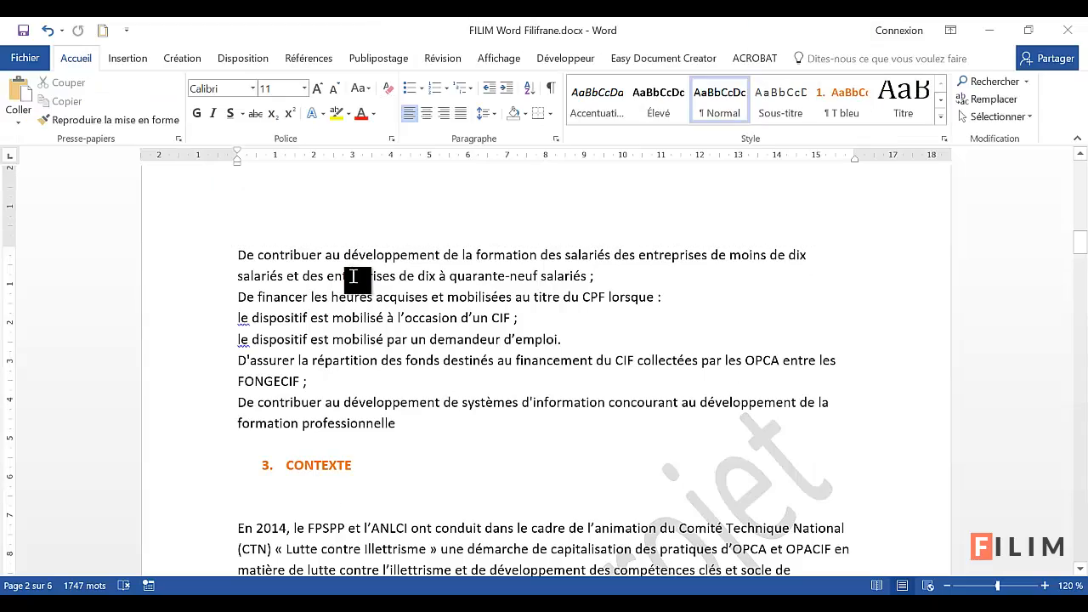
# Examine the first two pages to check how the modified watermark appears behind the text.
pyautogui.scroll(-8, 373, 293)
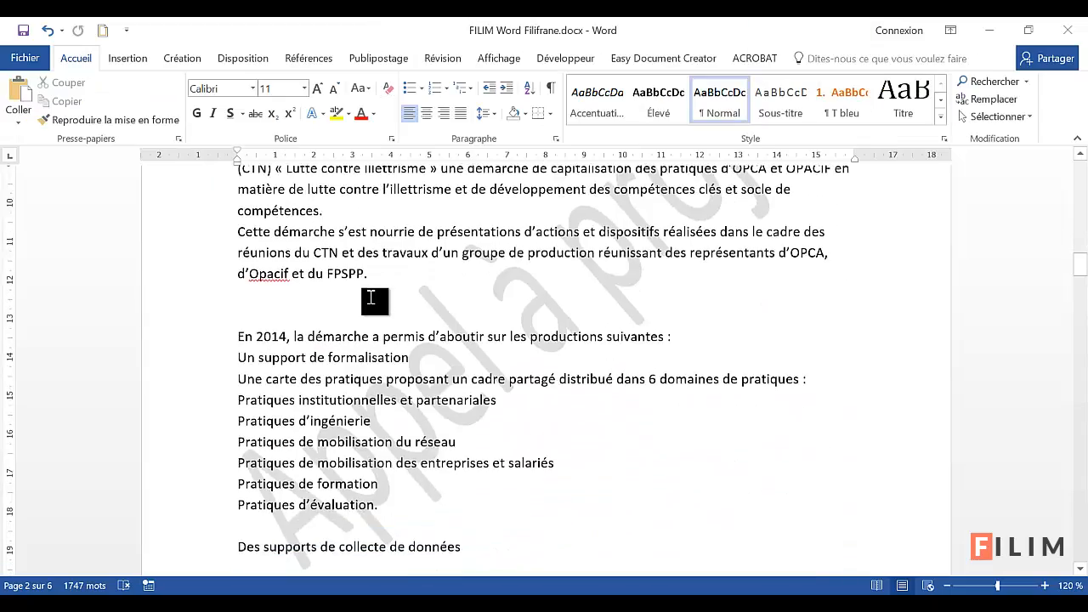
pyautogui.scroll(5, 376, 302)
pyautogui.scroll(15, 438, 303)
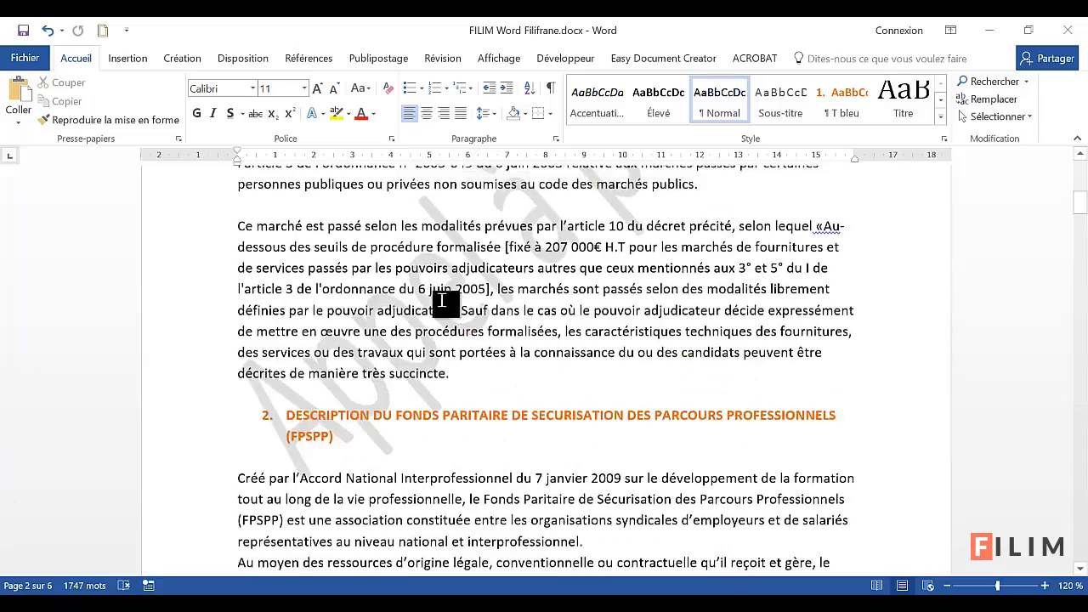
pyautogui.scroll(-3, 435, 304)
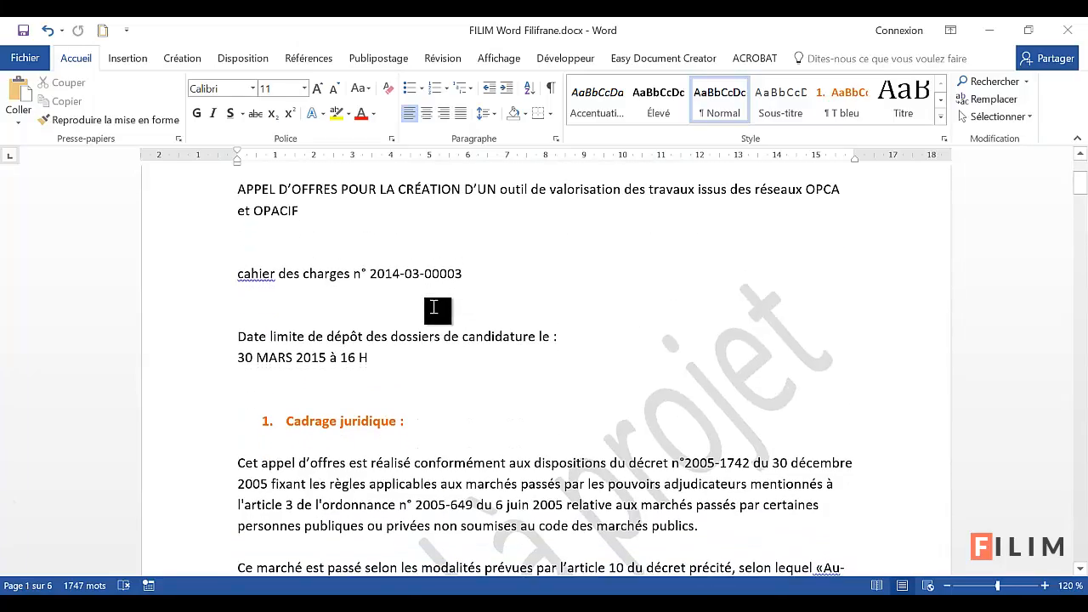
pyautogui.scroll(3, 433, 307)
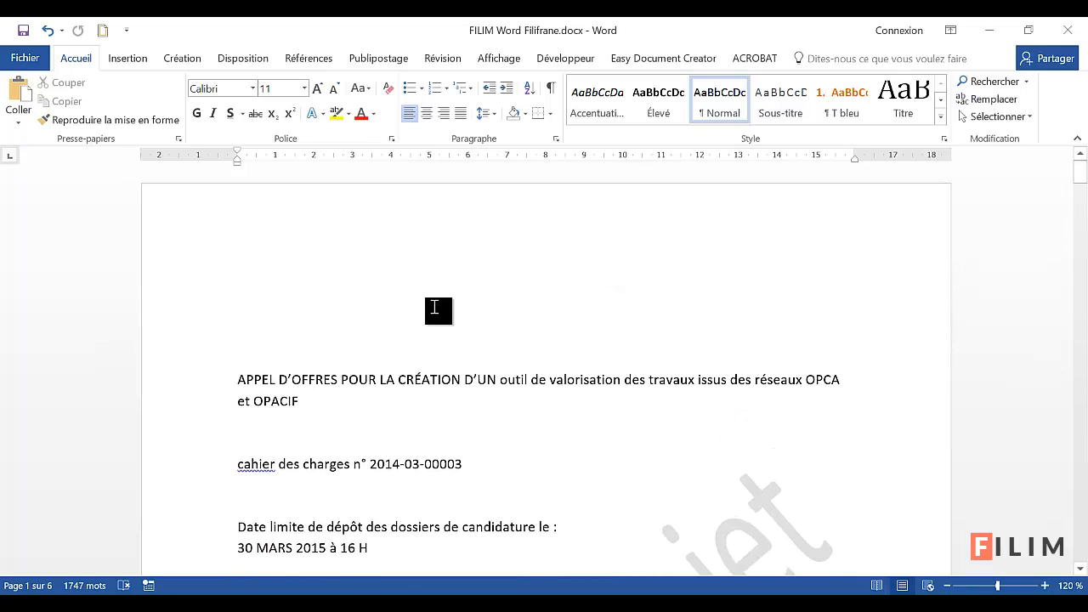
pyautogui.scroll(-2, 439, 308)
pyautogui.scroll(-1, 456, 306)
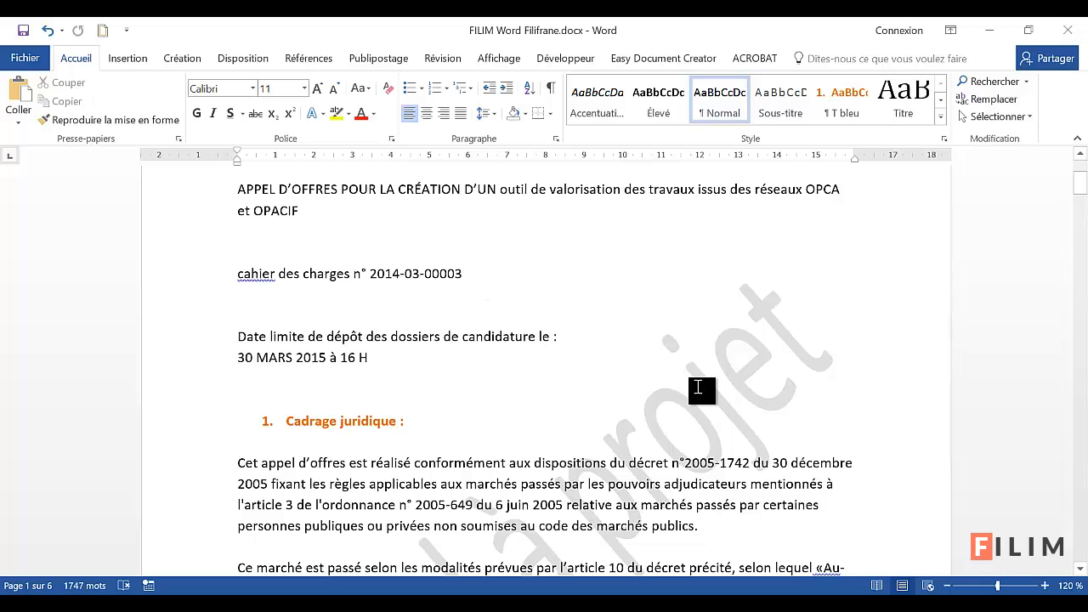
# Remove the "Appel à projet" text watermark from the document.
pyautogui.click(136, 60)
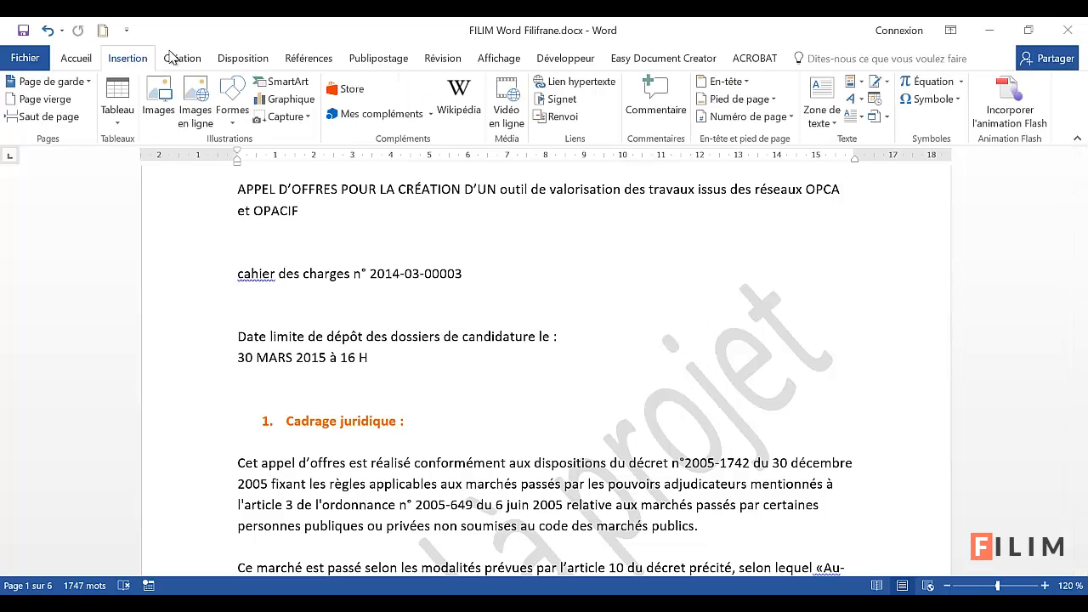
pyautogui.click(172, 58)
pyautogui.click(920, 95)
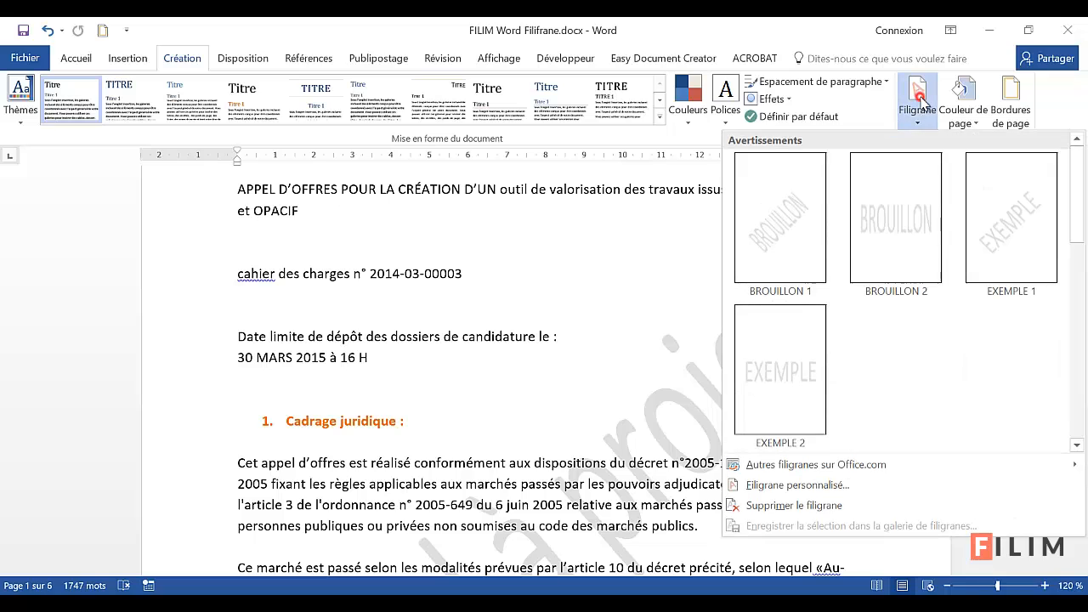
pyautogui.click(768, 506)
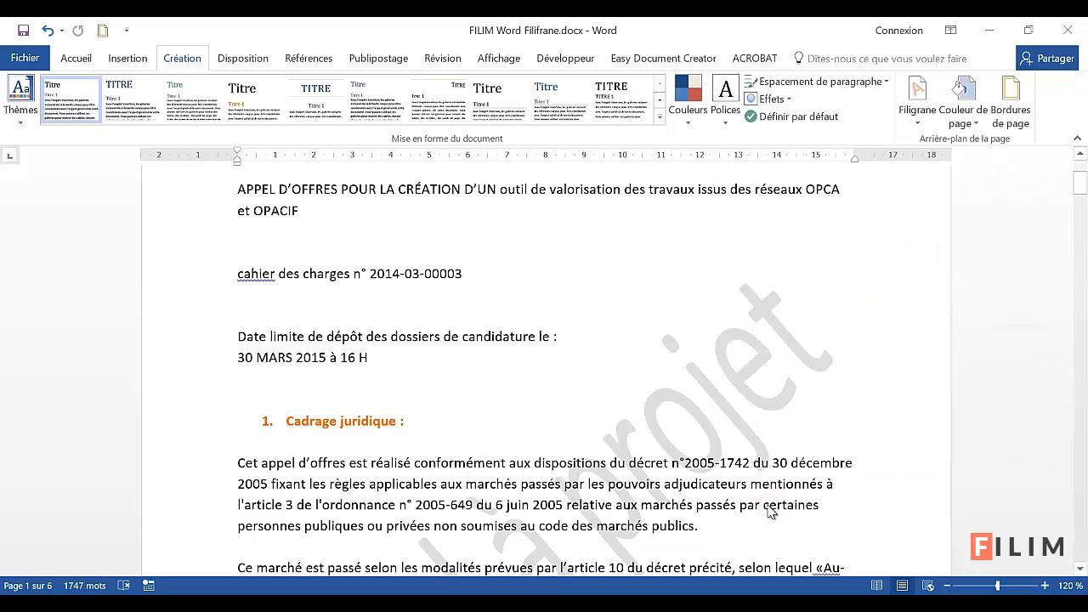
pyautogui.moveTo(1082, 186)
pyautogui.mouseDown()
pyautogui.moveTo(1083, 225)
pyautogui.moveTo(1083, 180)
pyautogui.mouseUp()
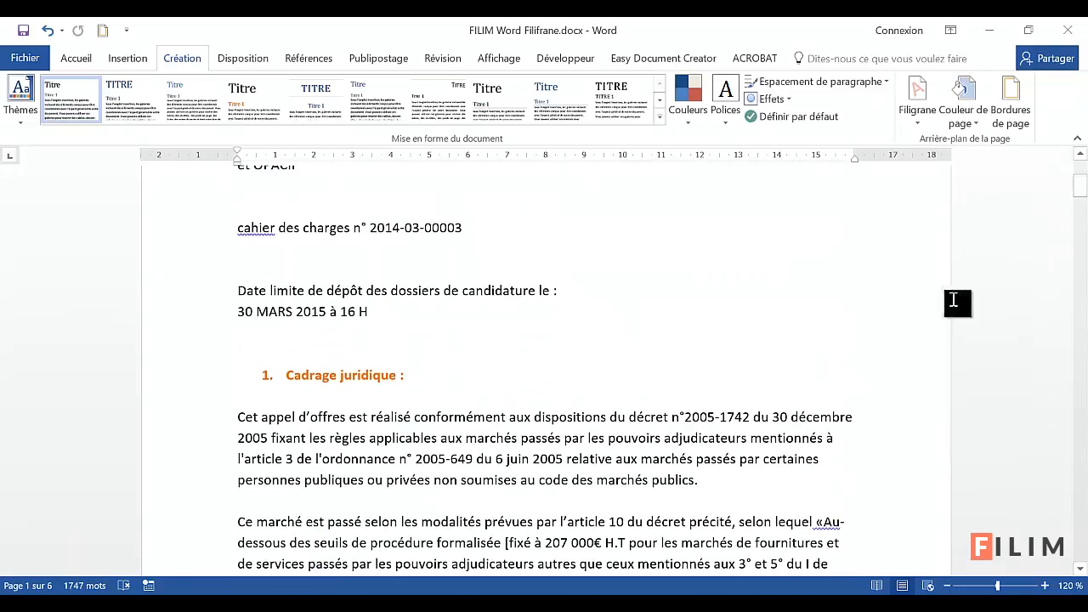
# Create a custom picture watermark from filigrane_appel_offre.jpg in the desktop's filigrane folder and apply it with automatic scale and washout.
pyautogui.click(918, 108)
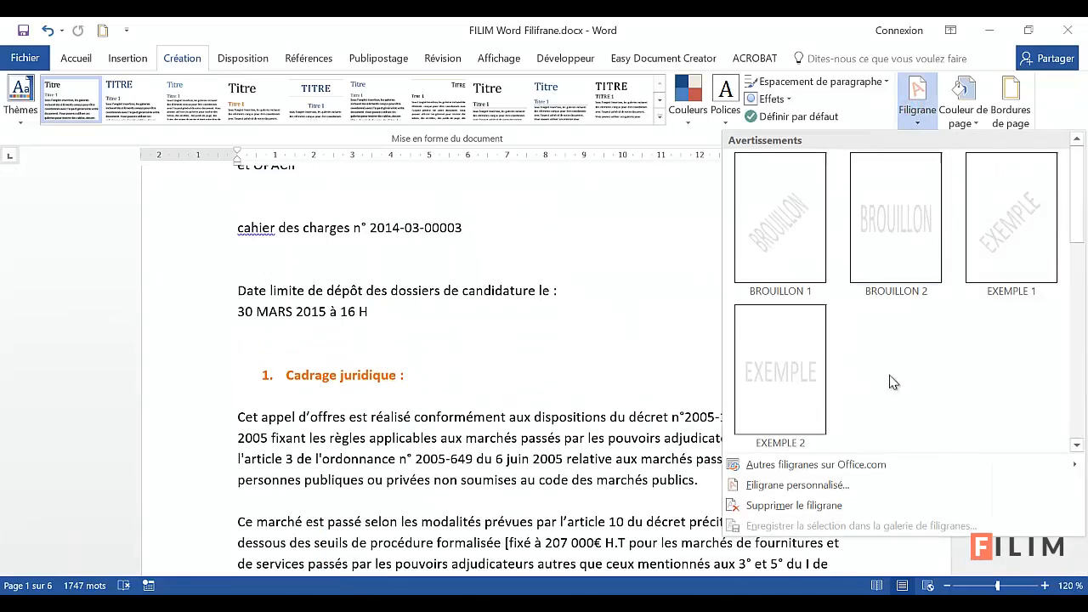
pyautogui.click(795, 487)
pyautogui.click(237, 233)
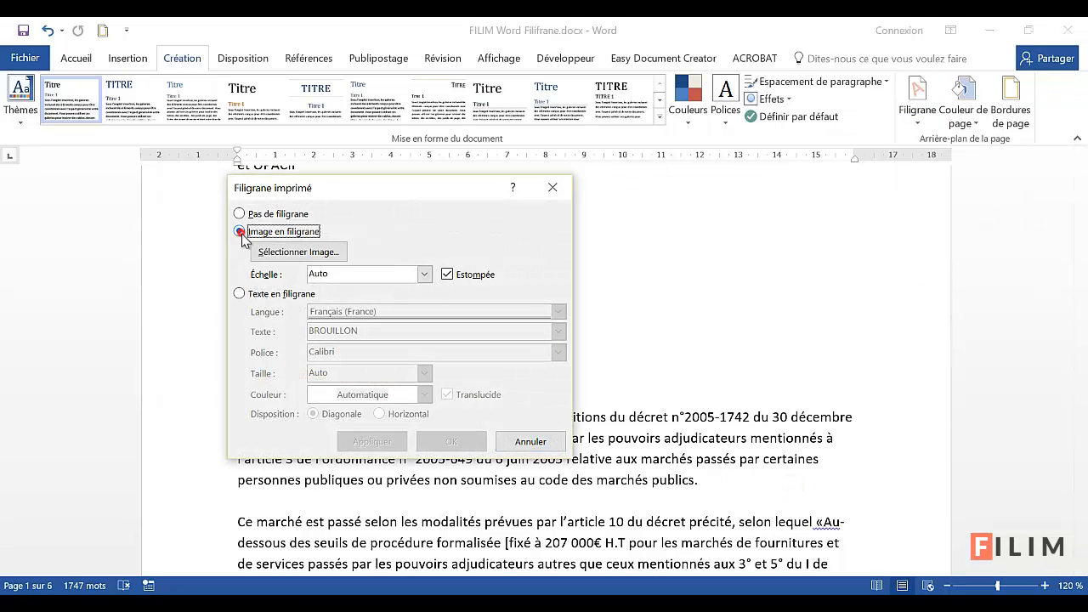
pyautogui.click(309, 255)
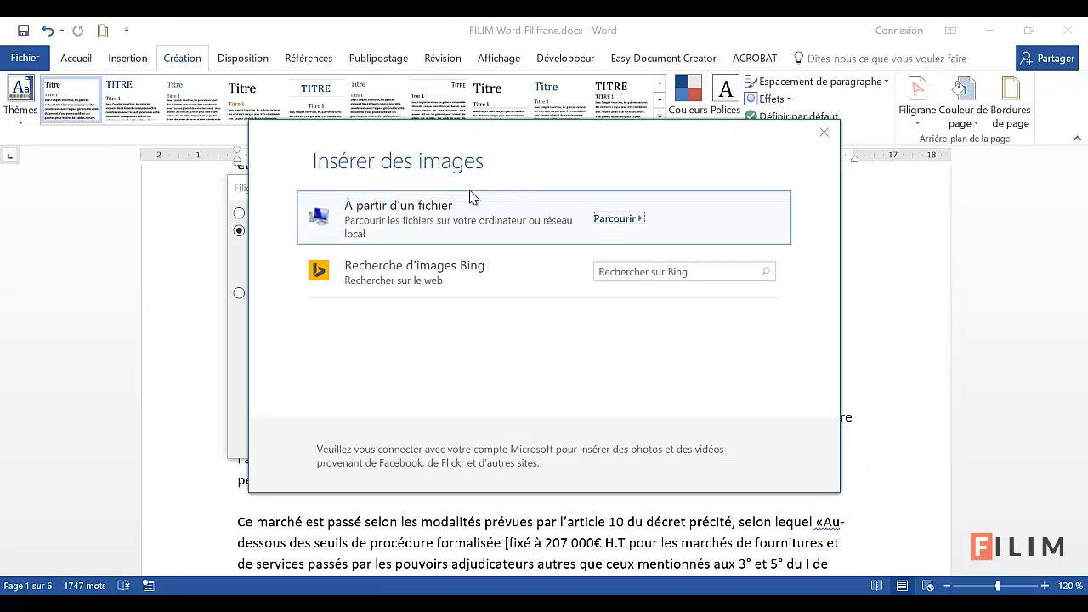
pyautogui.click(616, 219)
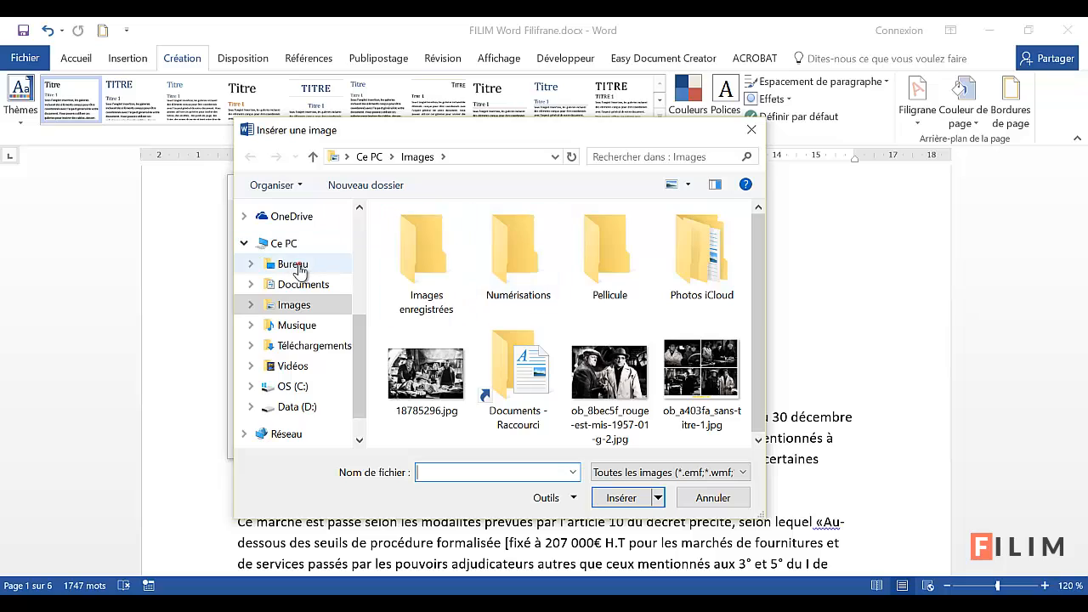
pyautogui.click(292, 264)
pyautogui.doubleClick(416, 256)
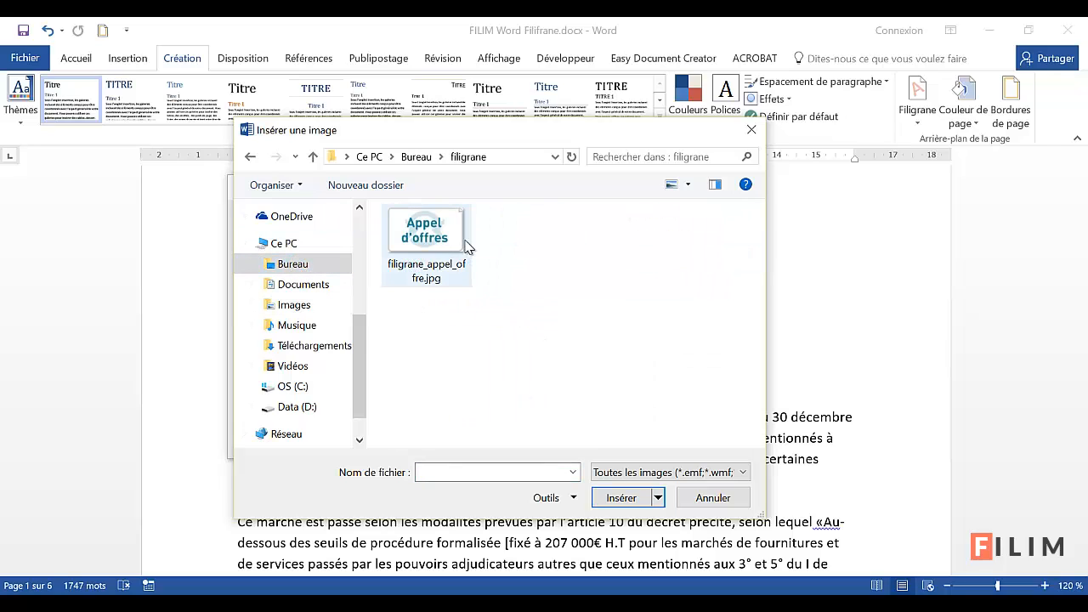
pyautogui.click(423, 240)
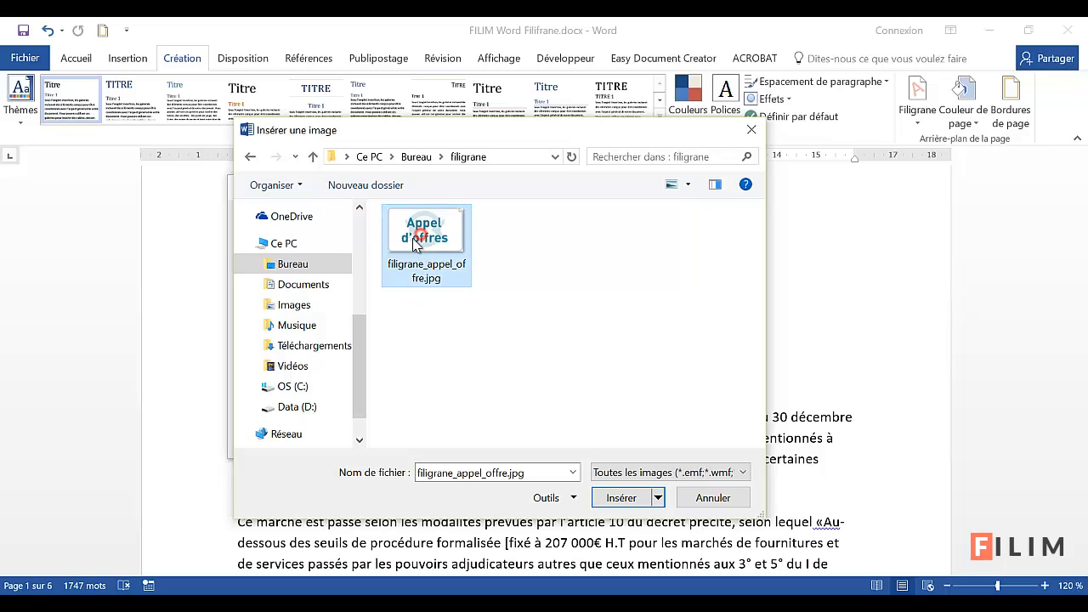
pyautogui.click(614, 499)
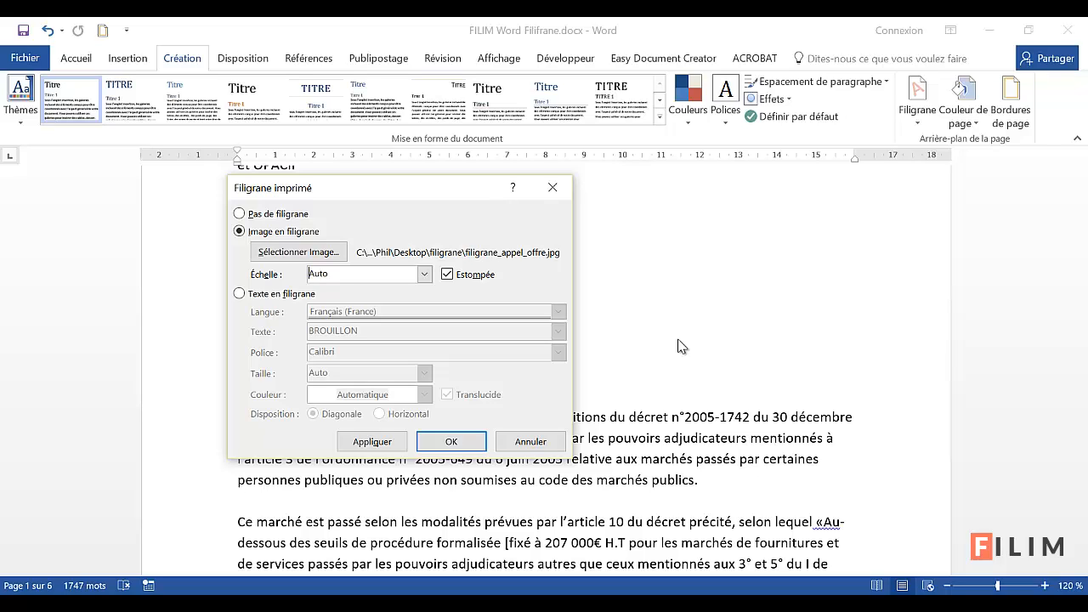
pyautogui.click(371, 443)
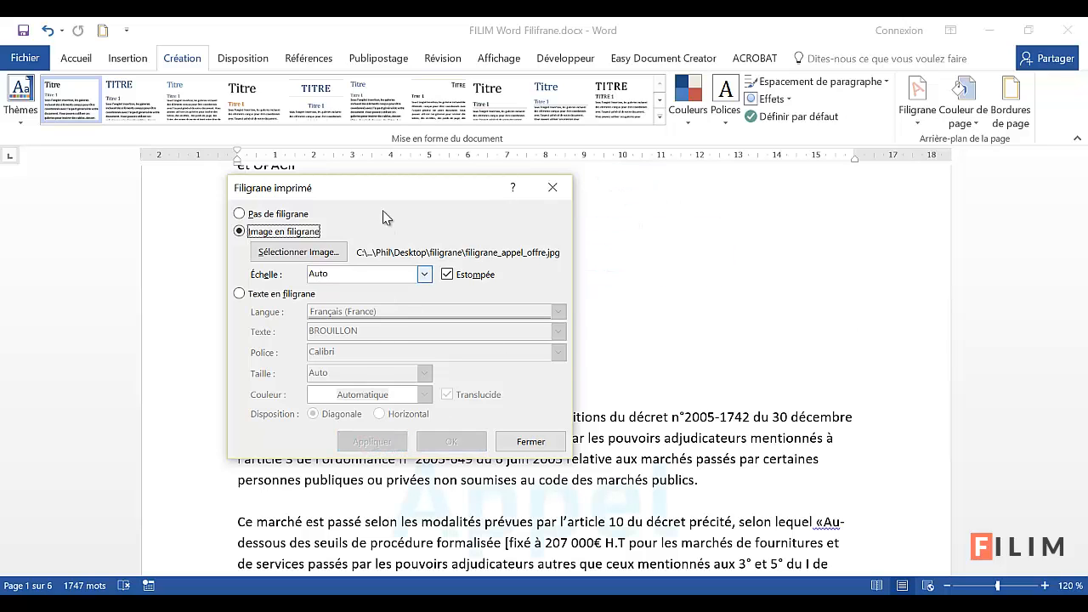
# Turn off the washout option (Estompée) for the picture watermark and apply the change.
pyautogui.moveTo(394, 198); pyautogui.dragTo(802, 128)
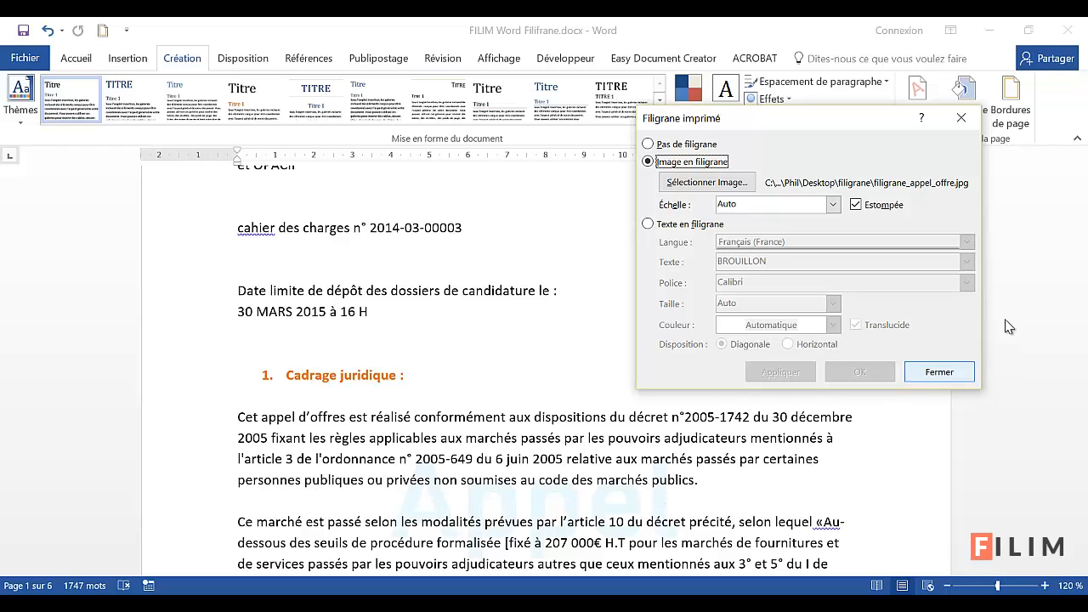
pyautogui.click(855, 204)
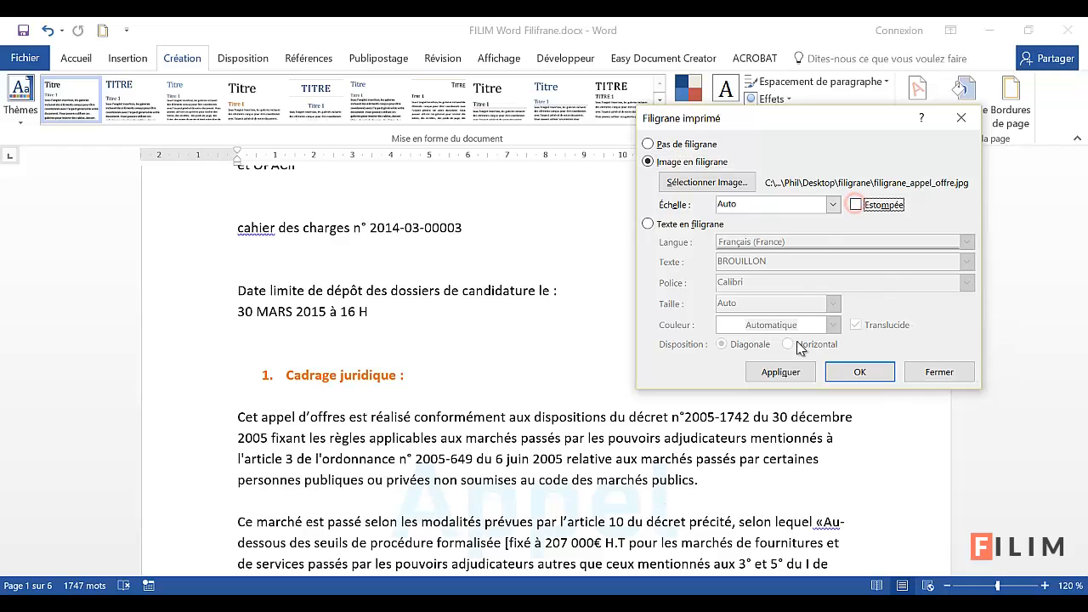
pyautogui.click(778, 371)
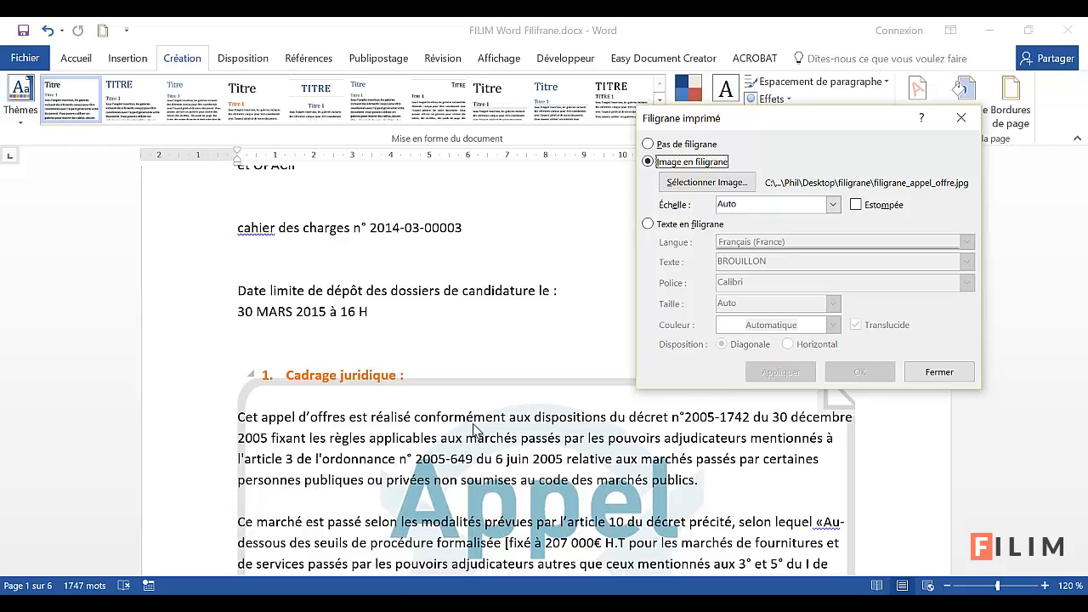
# Turn the washout option (Estompée) back on for the picture watermark, apply it and close the watermark settings.
pyautogui.click(855, 205)
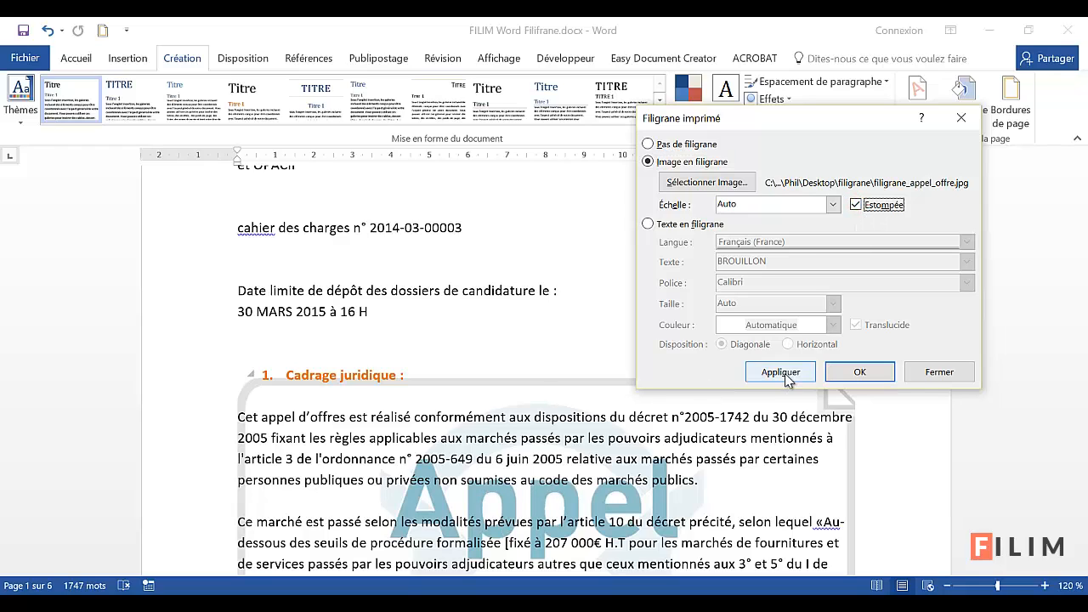
pyautogui.click(785, 376)
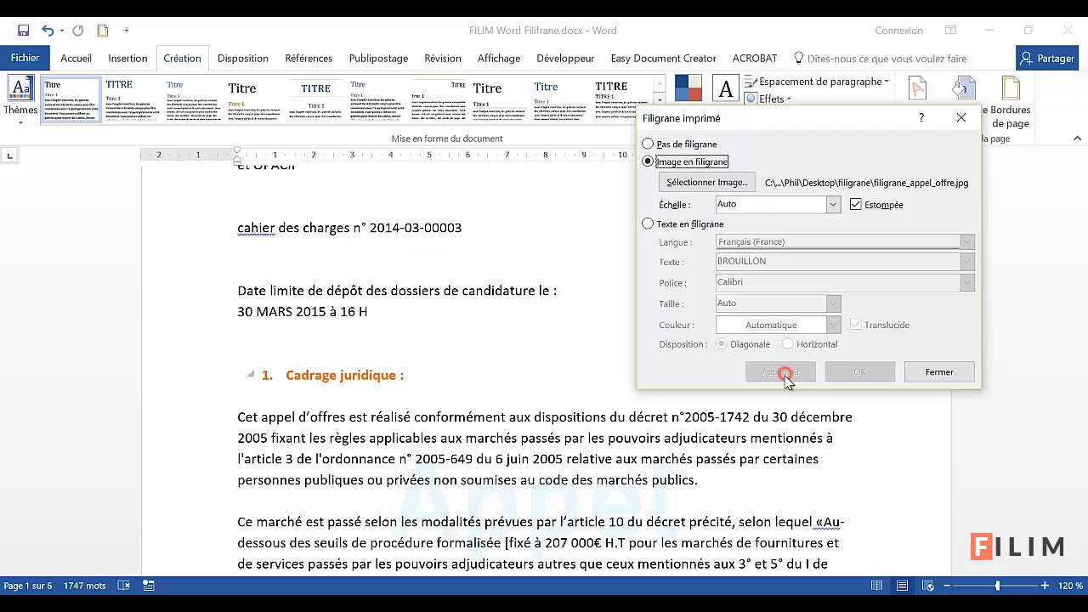
pyautogui.click(941, 375)
pyautogui.scroll(-3, 585, 397)
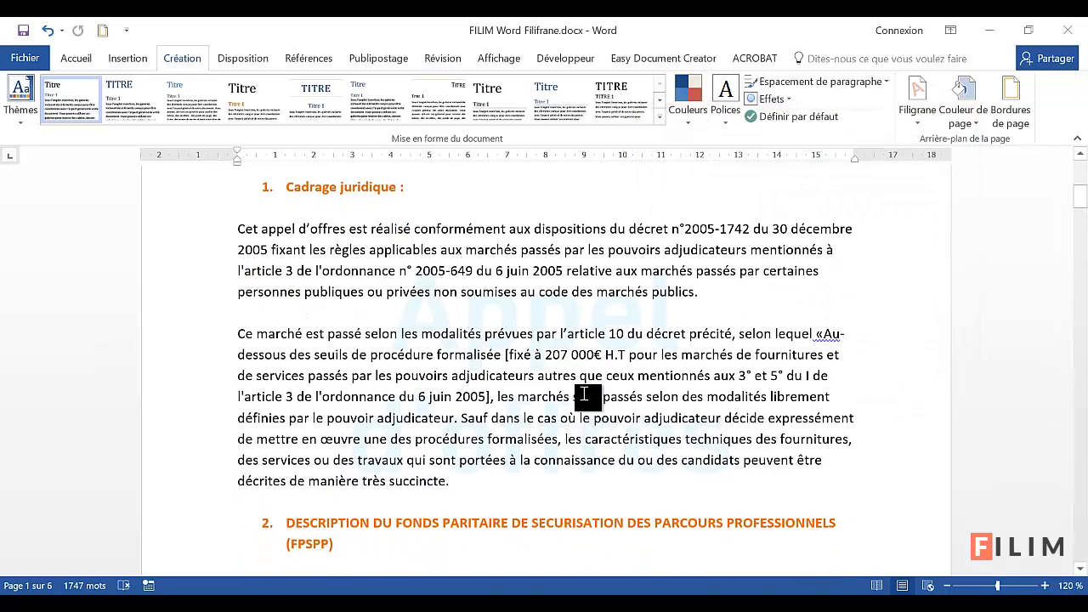
# Open the page header for editing, select the picture watermark and examine its image formatting tools and brightness choices (Luminosité).
pyautogui.scroll(6, 539, 393)
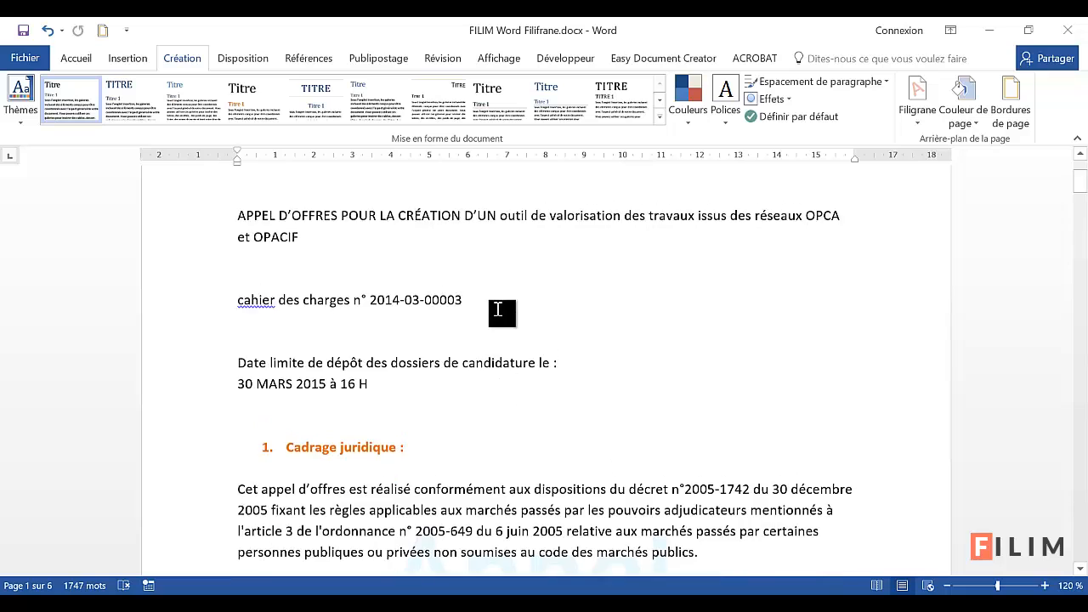
pyautogui.scroll(1, 497, 222)
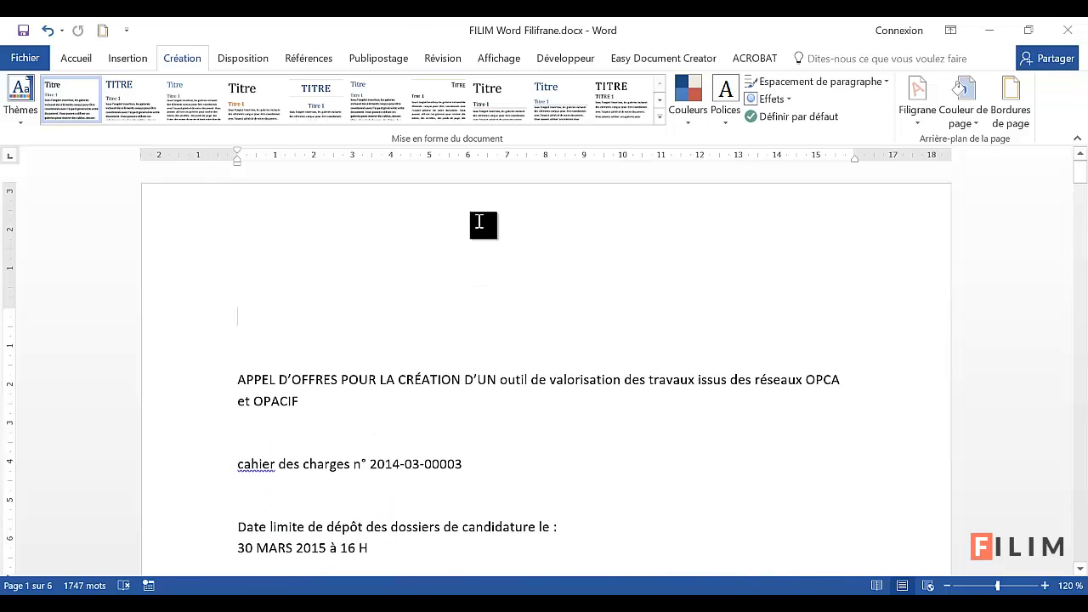
pyautogui.doubleClick(480, 224)
pyautogui.scroll(-5, 493, 284)
pyautogui.click(511, 401)
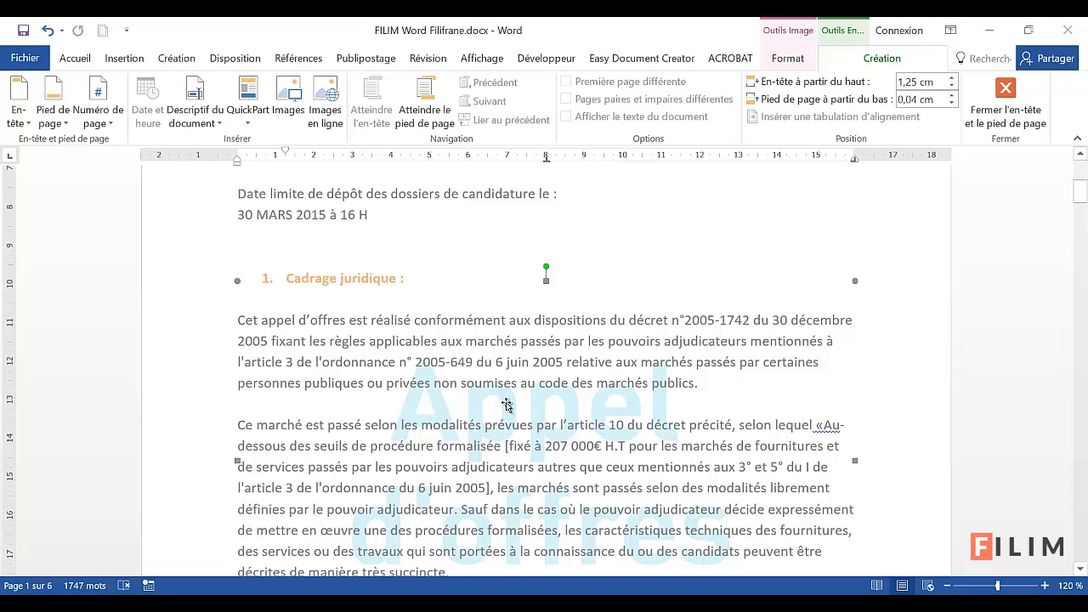
pyautogui.click(787, 56)
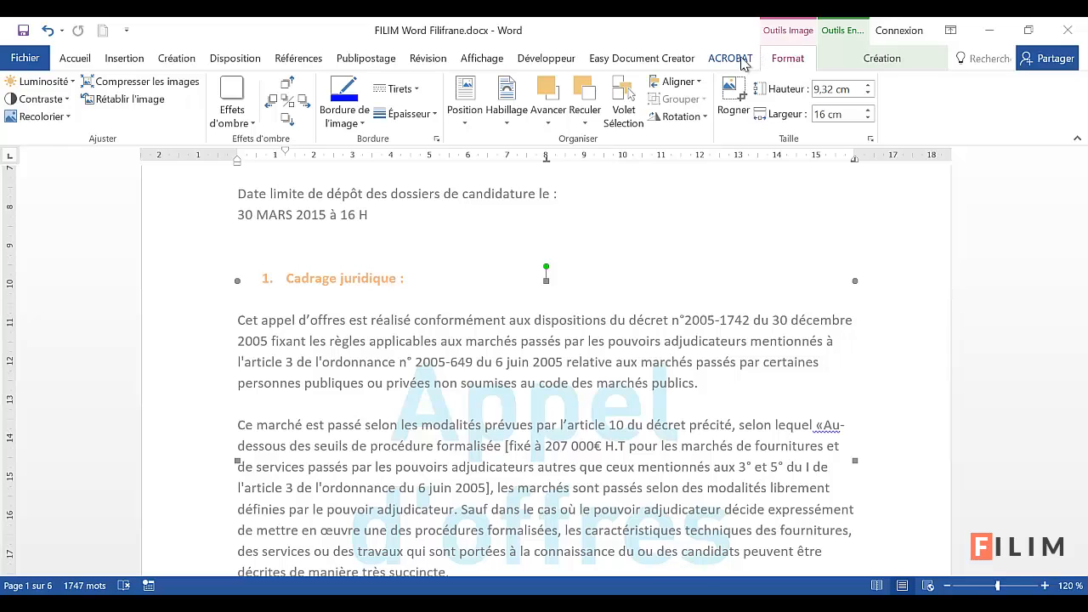
pyautogui.click(38, 81)
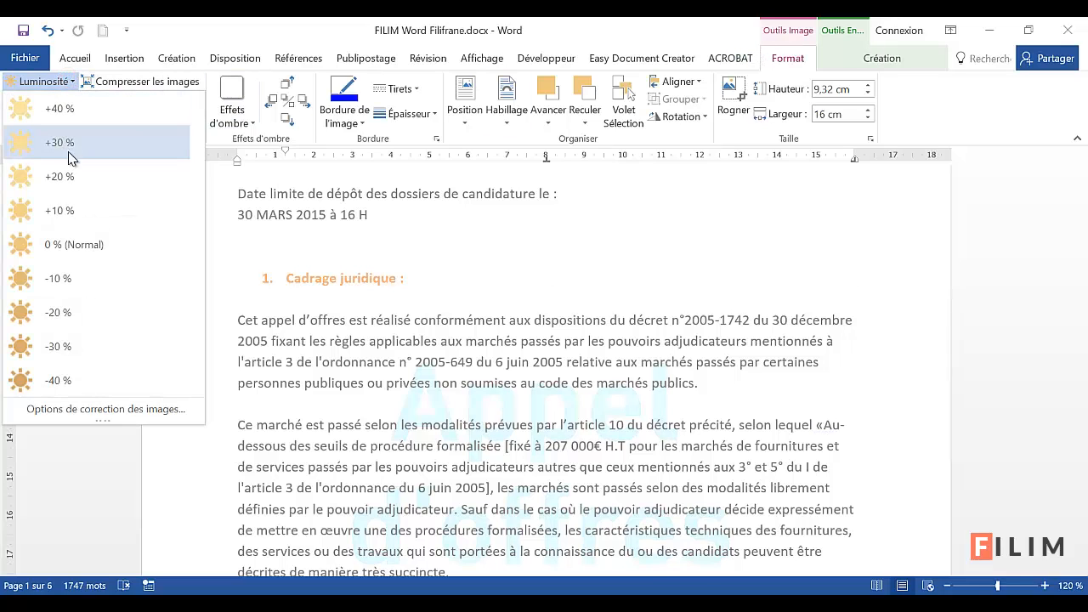
pyautogui.click(68, 82)
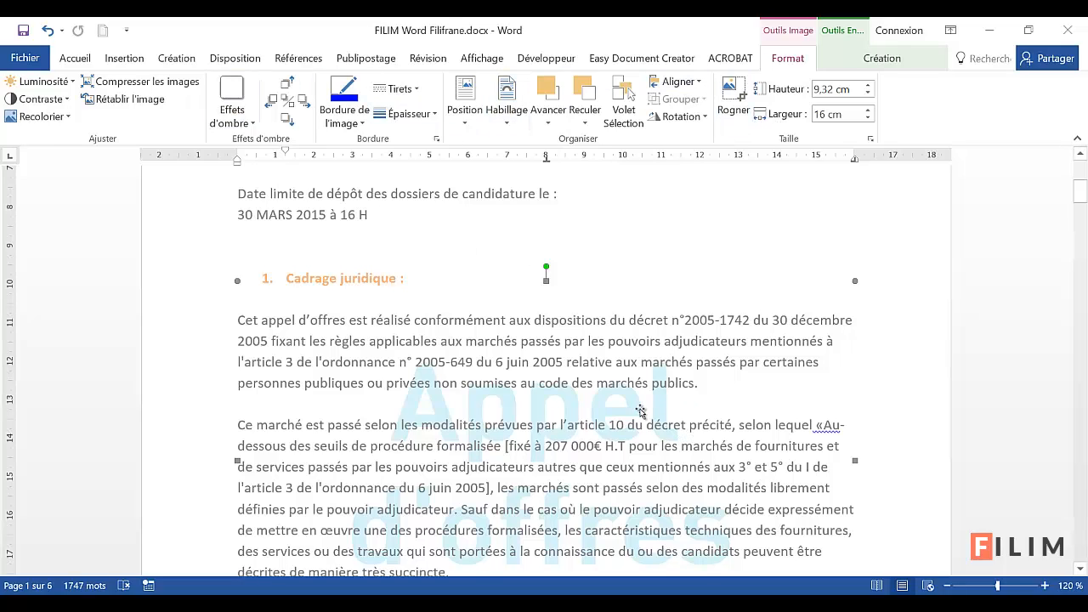
# Leave header editing and return to the document body to check the picture watermark behind the text.
pyautogui.scroll(-1, 660, 412)
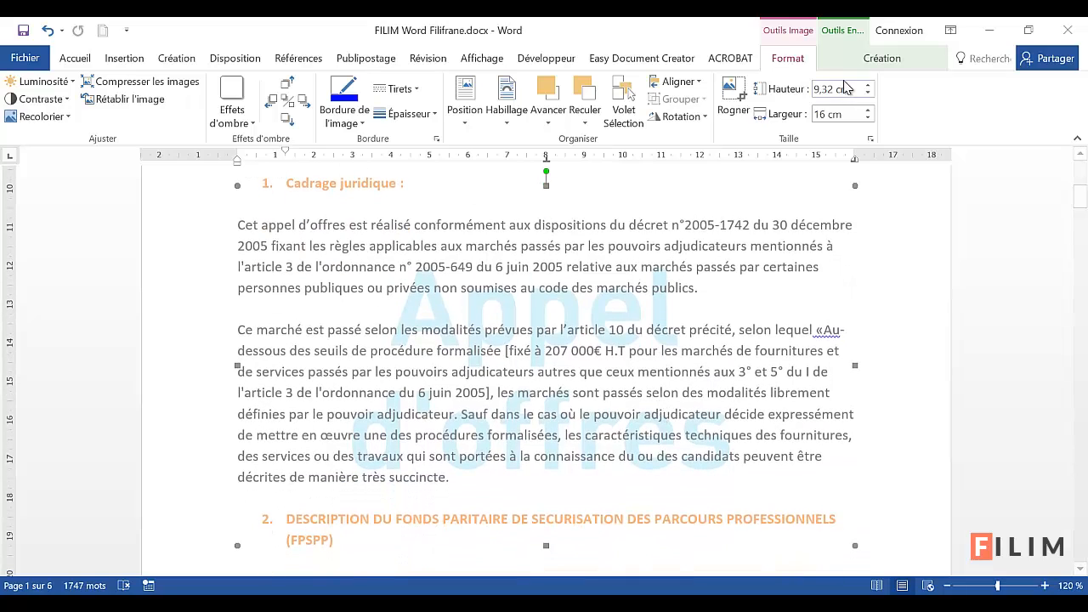
pyautogui.scroll(2, 744, 302)
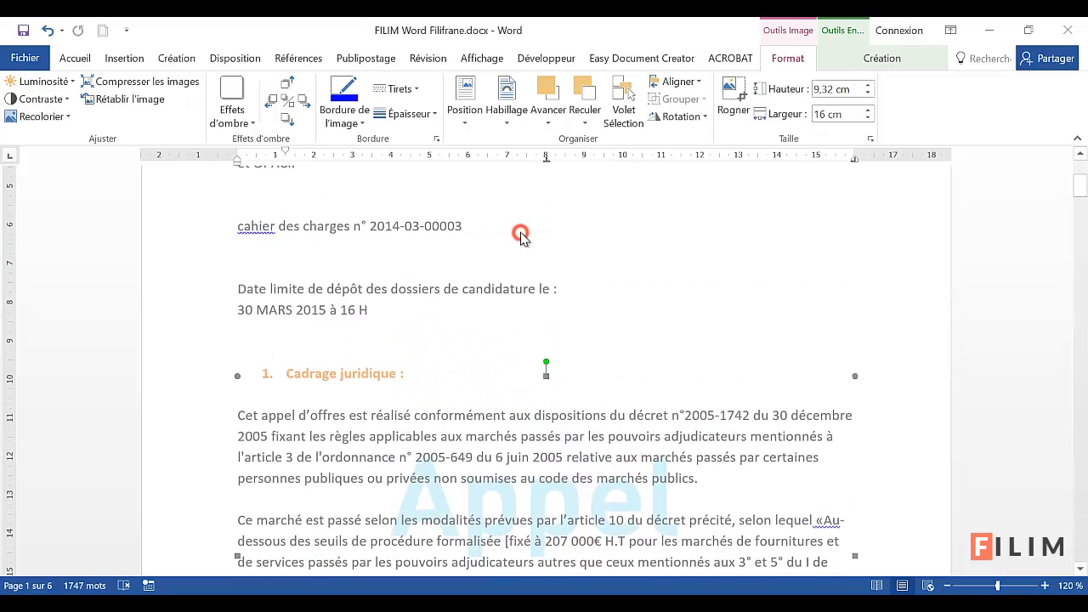
pyautogui.click(520, 235)
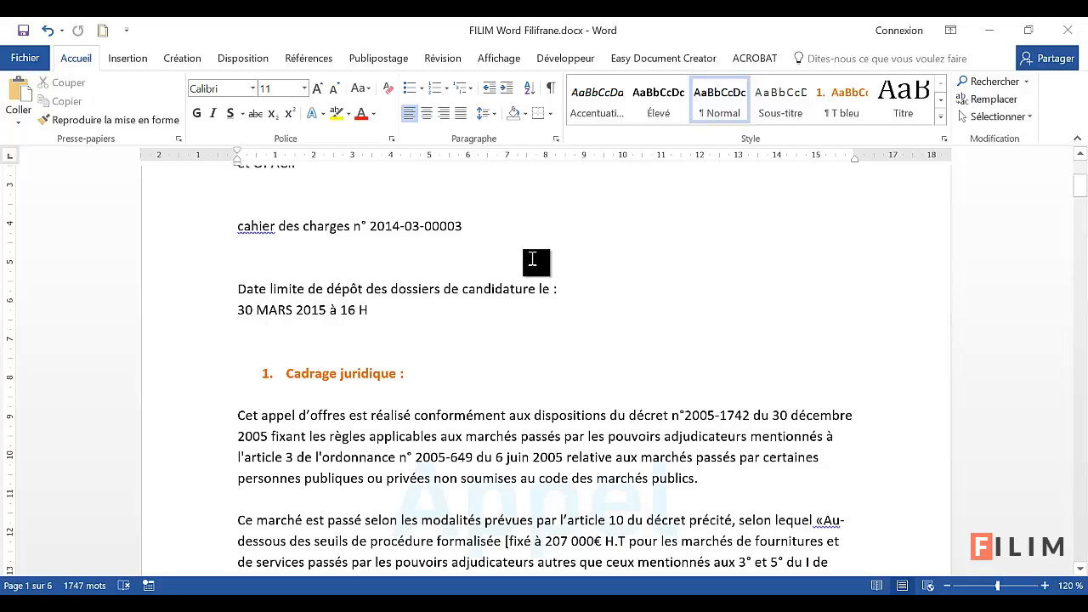
pyautogui.scroll(-2, 535, 258)
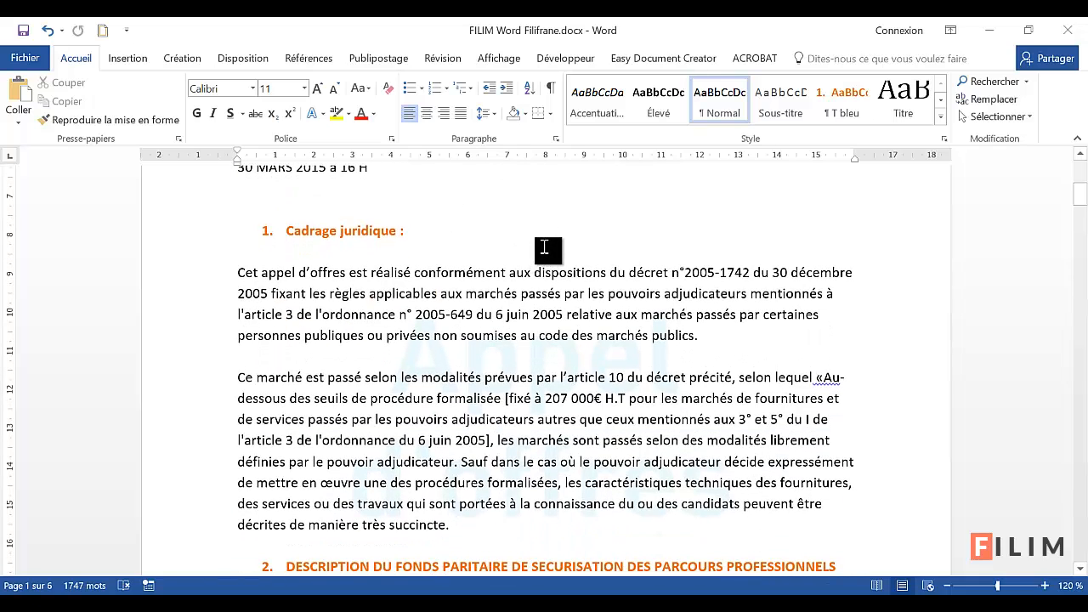